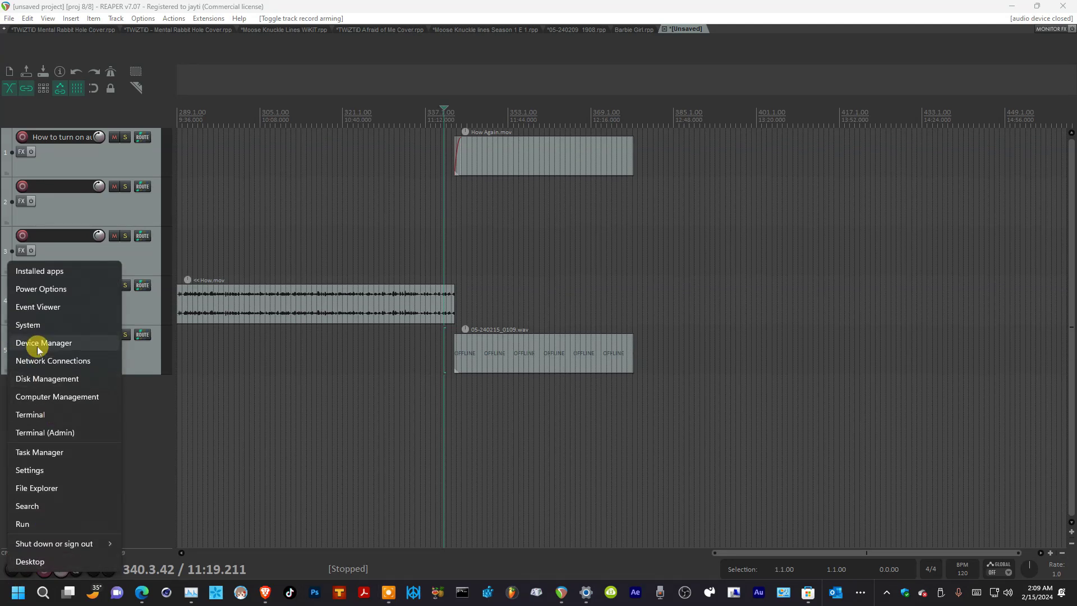
Open Device Manager and expand the Sound, video and game controllers category to list its audio devices
click(37, 344)
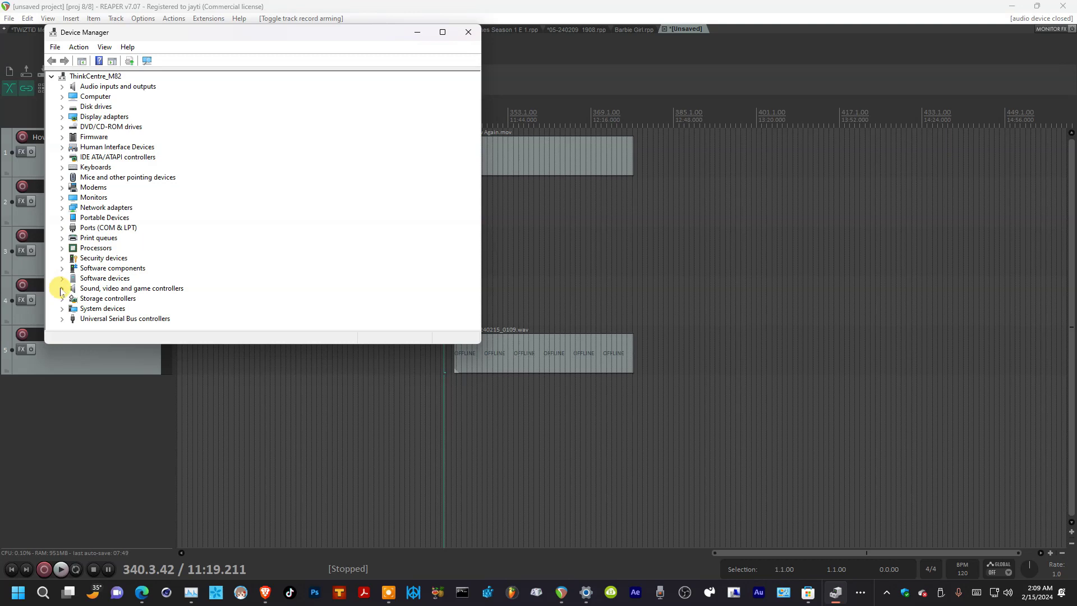
click(62, 289)
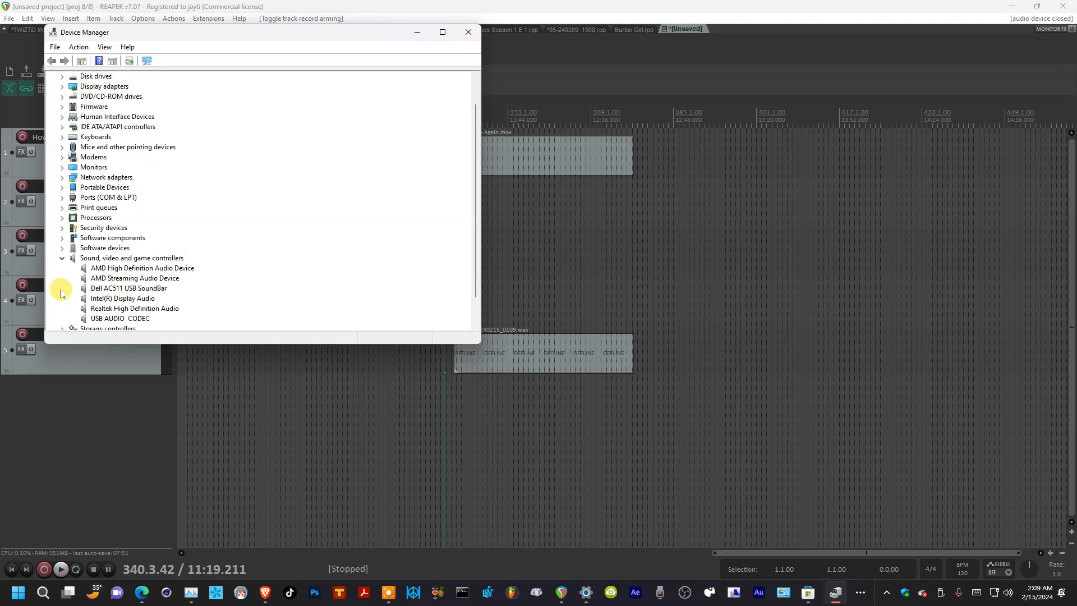
scroll(133, 271, down, 2)
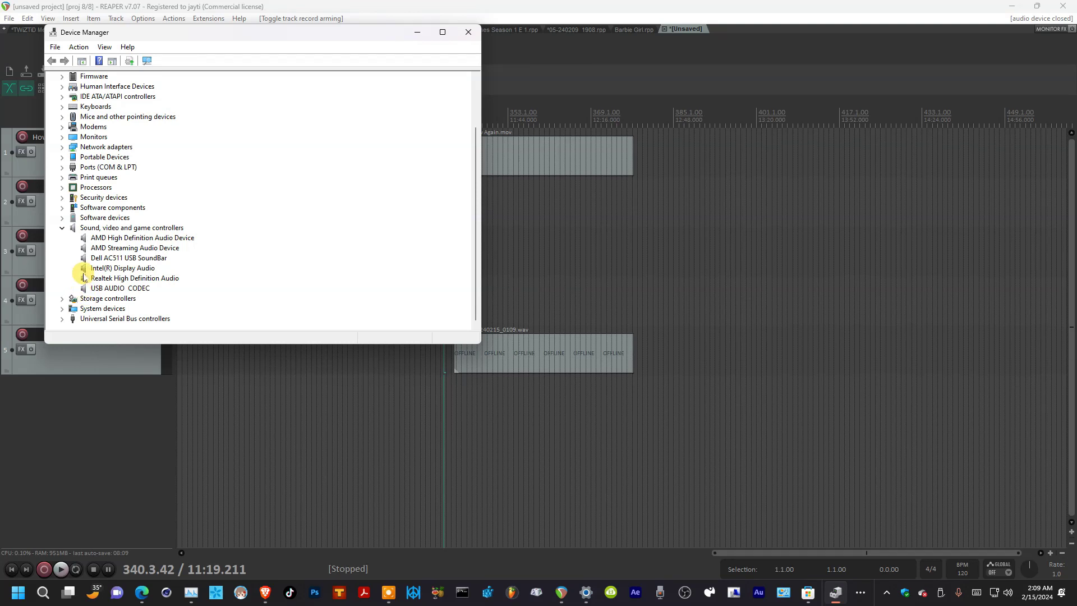
right_click(120, 291)
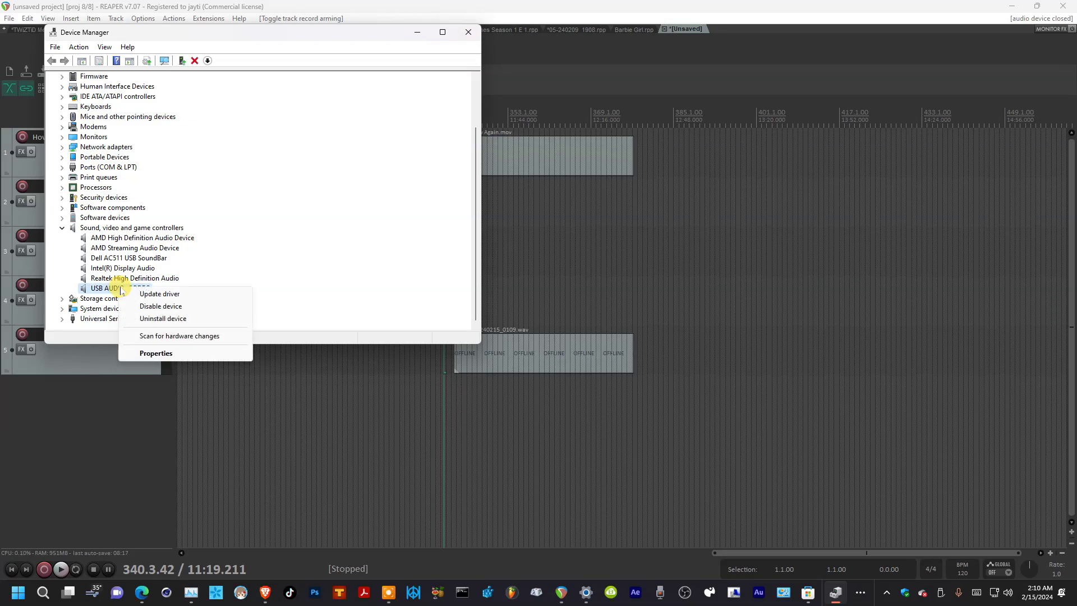
click(161, 294)
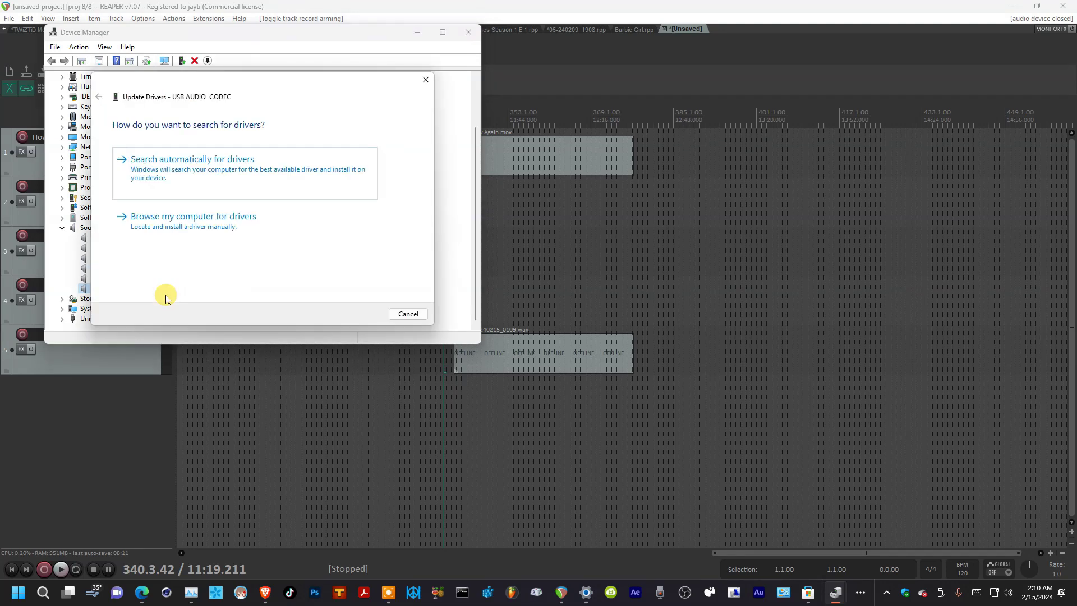
click(426, 80)
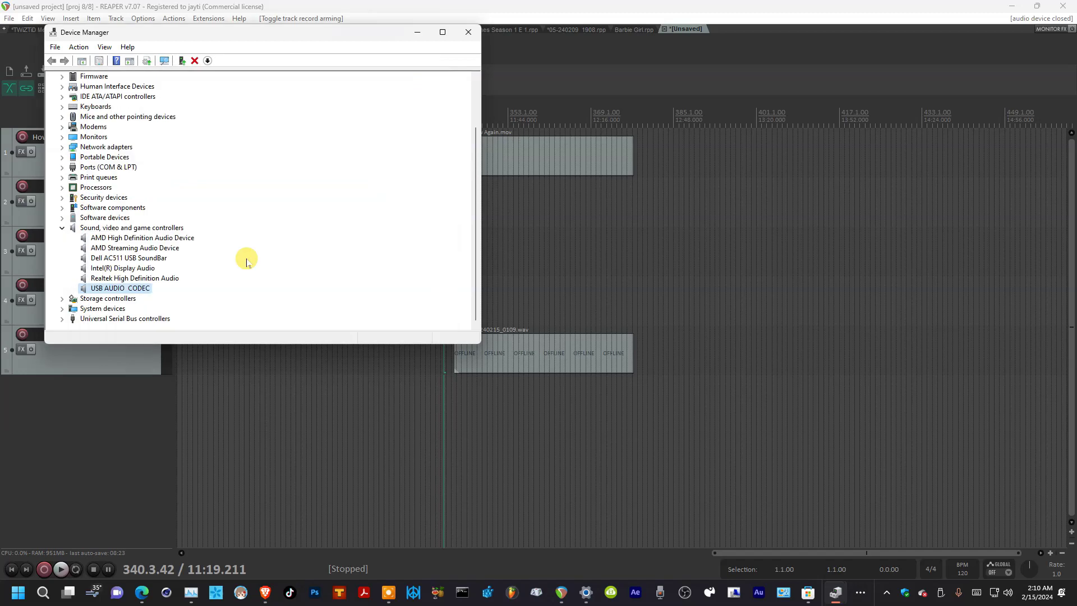
Start a driver update from the USB AUDIO CODEC driver properties and search automatically for drivers
double_click(123, 289)
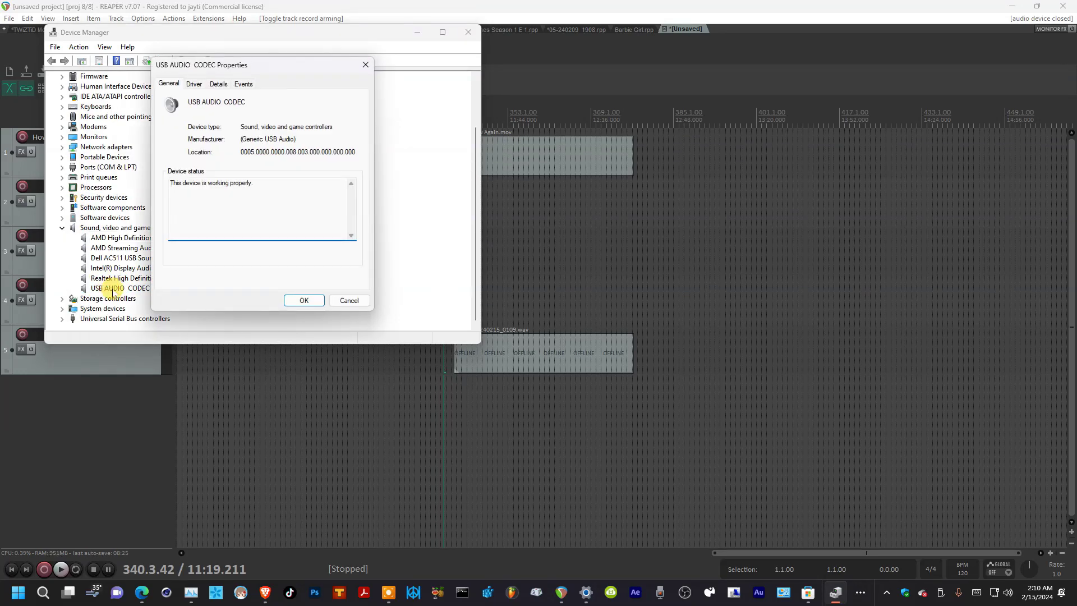
click(194, 84)
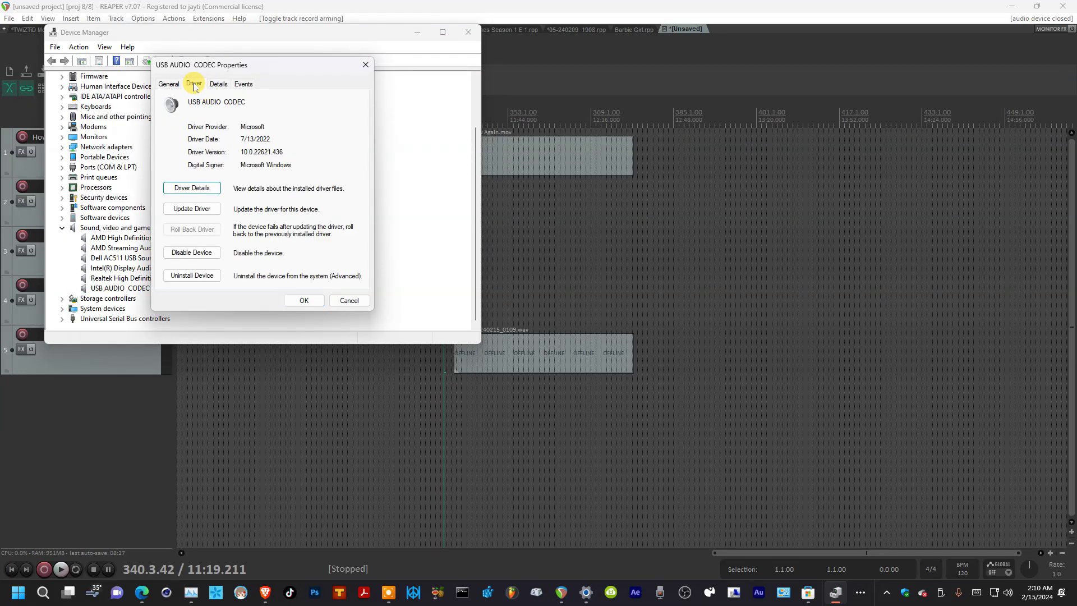
click(192, 208)
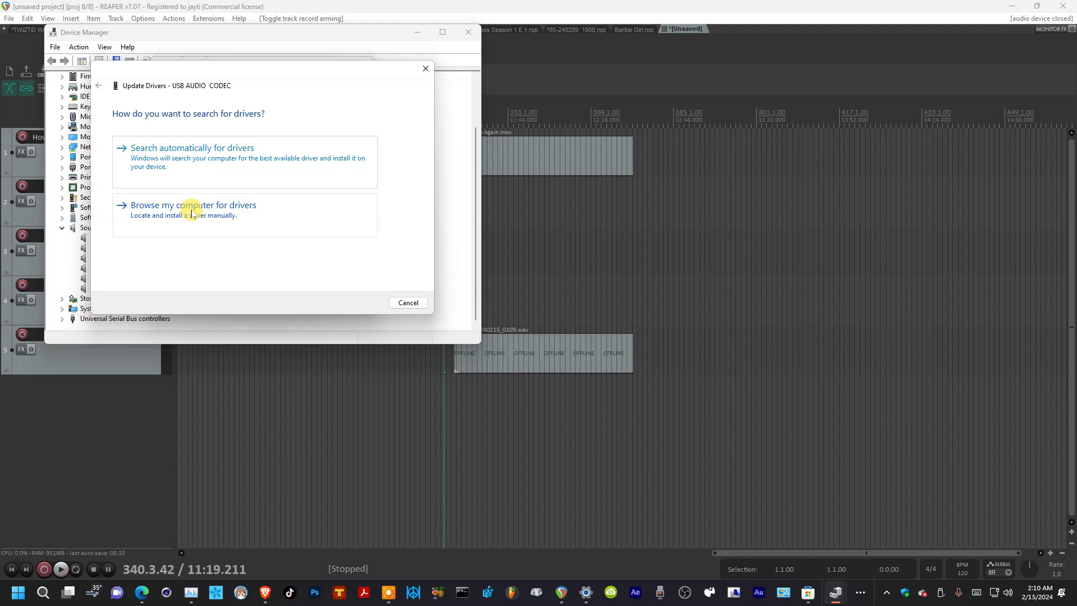
click(195, 149)
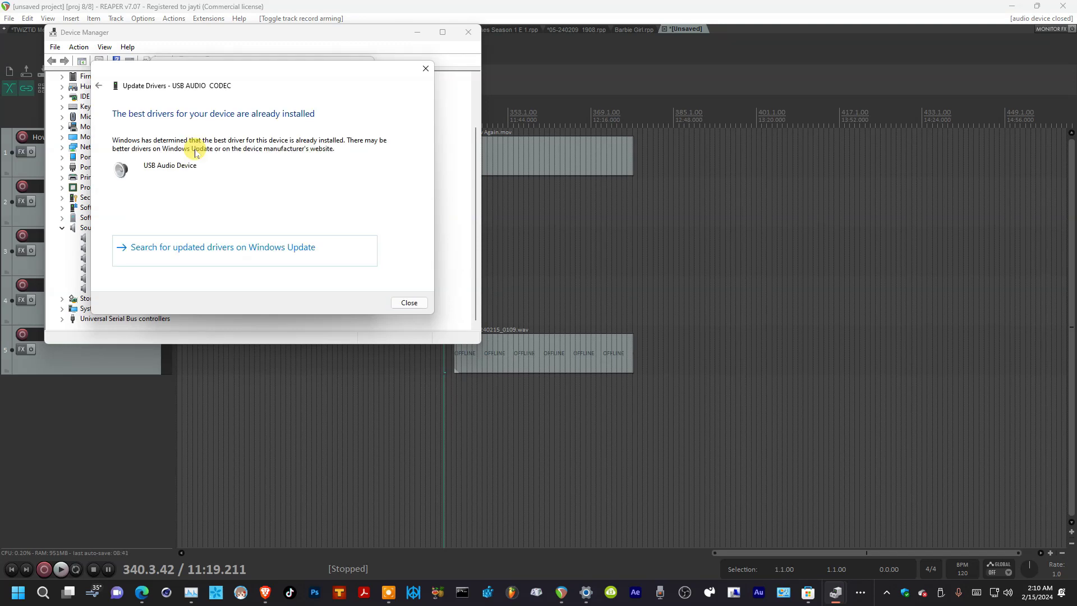
drag(263, 69, 658, 64)
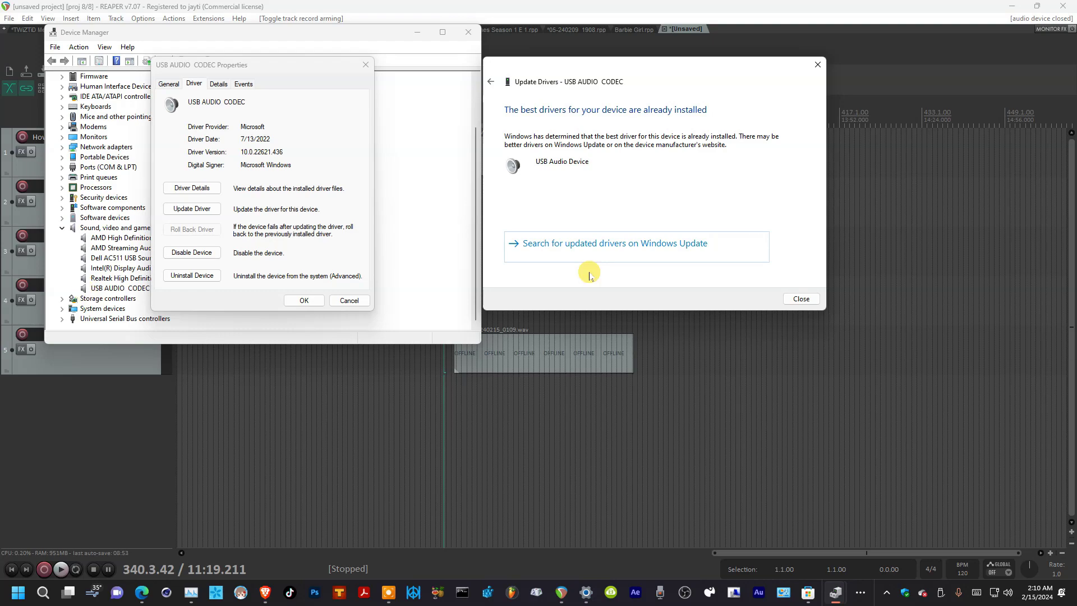
drag(661, 71, 301, 98)
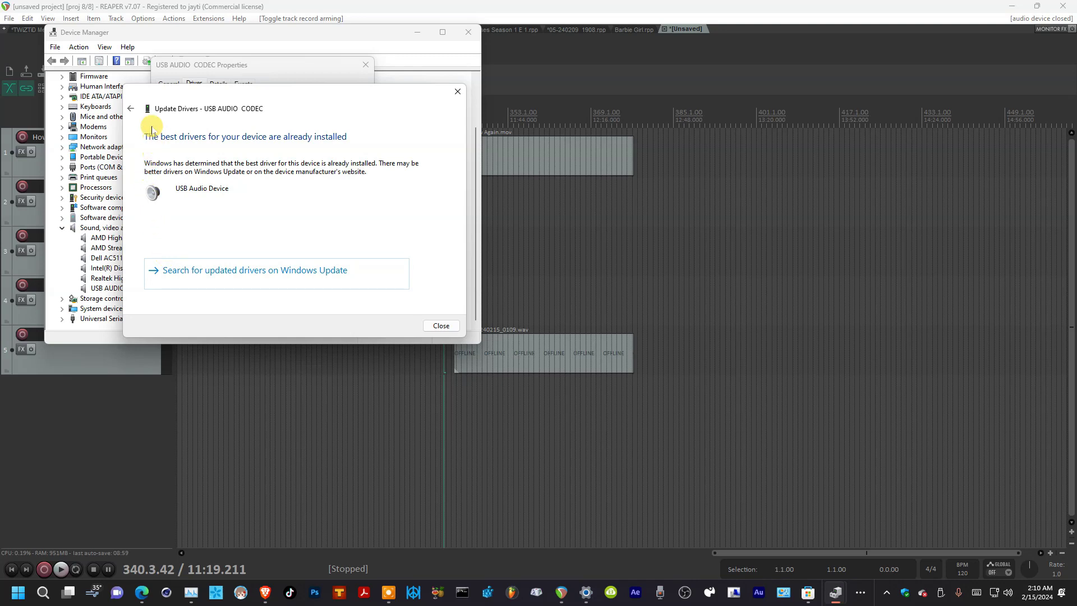
Return to the driver search choices, choose picking from available drivers on the computer, and browse for a driver through Have Disk
click(132, 109)
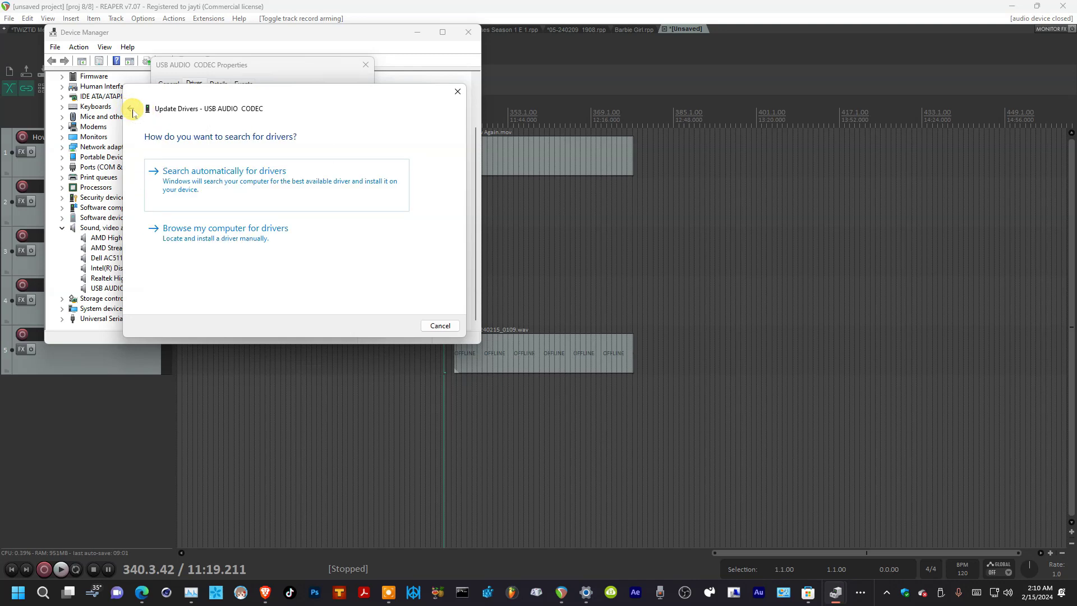
click(241, 231)
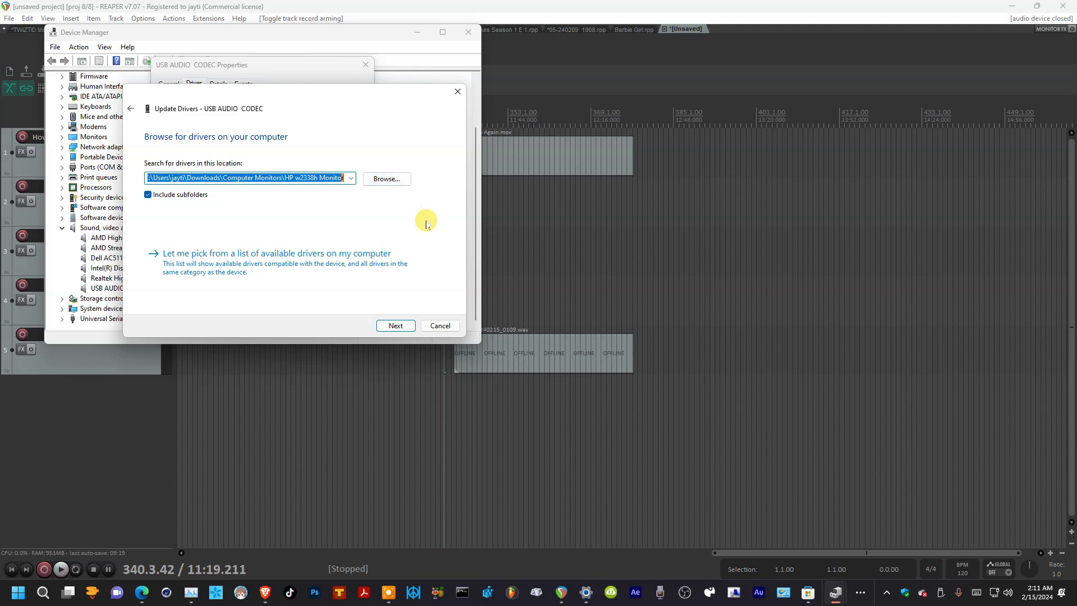
click(274, 268)
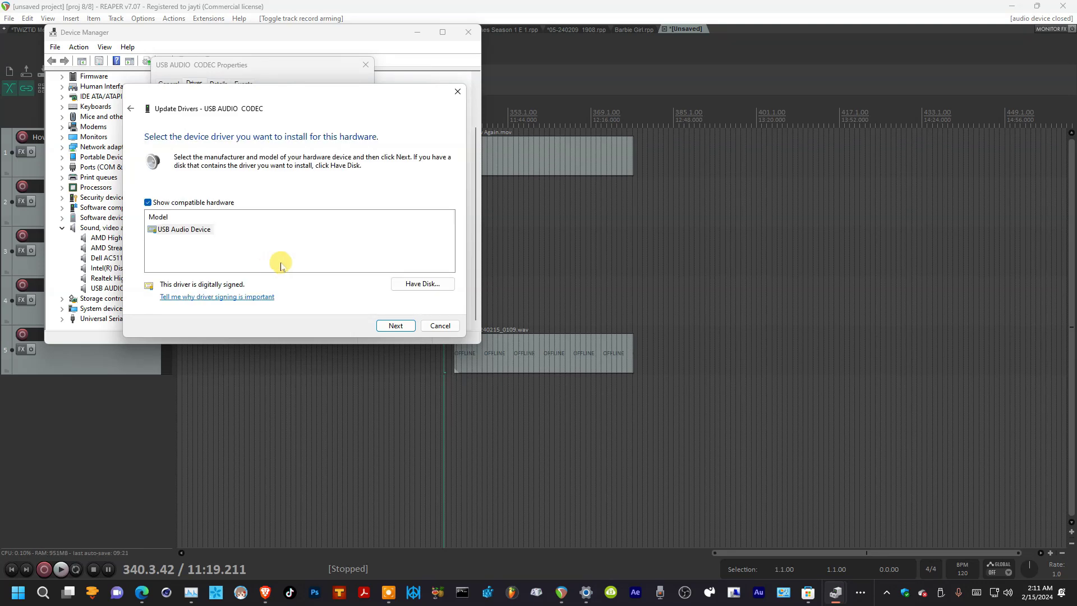
click(416, 284)
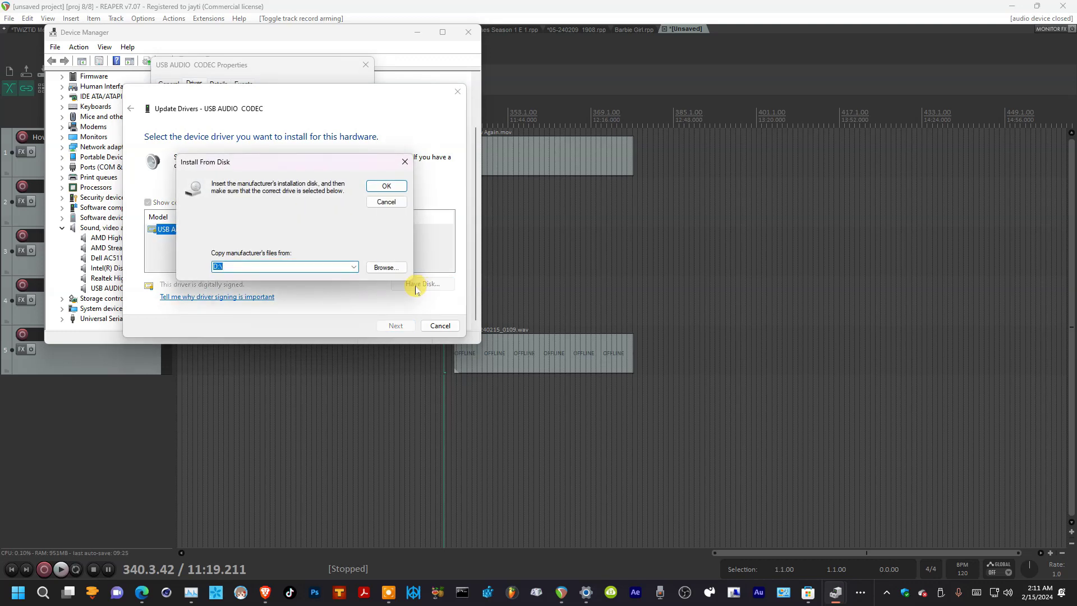
click(391, 268)
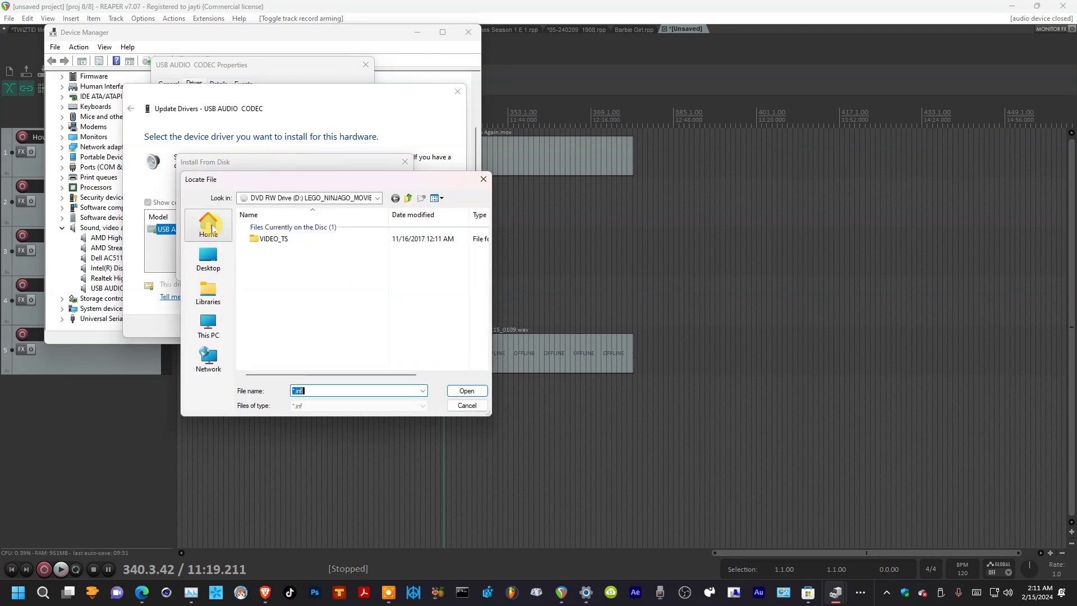
Look through the Downloads folder for a folder containing the audio device's driver
click(212, 228)
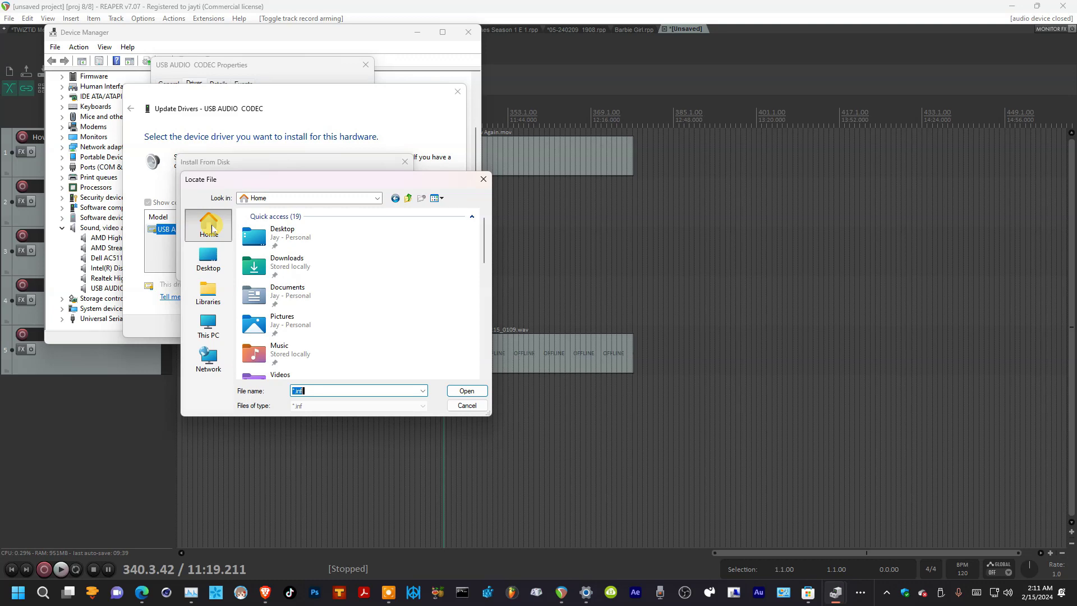
double_click(283, 263)
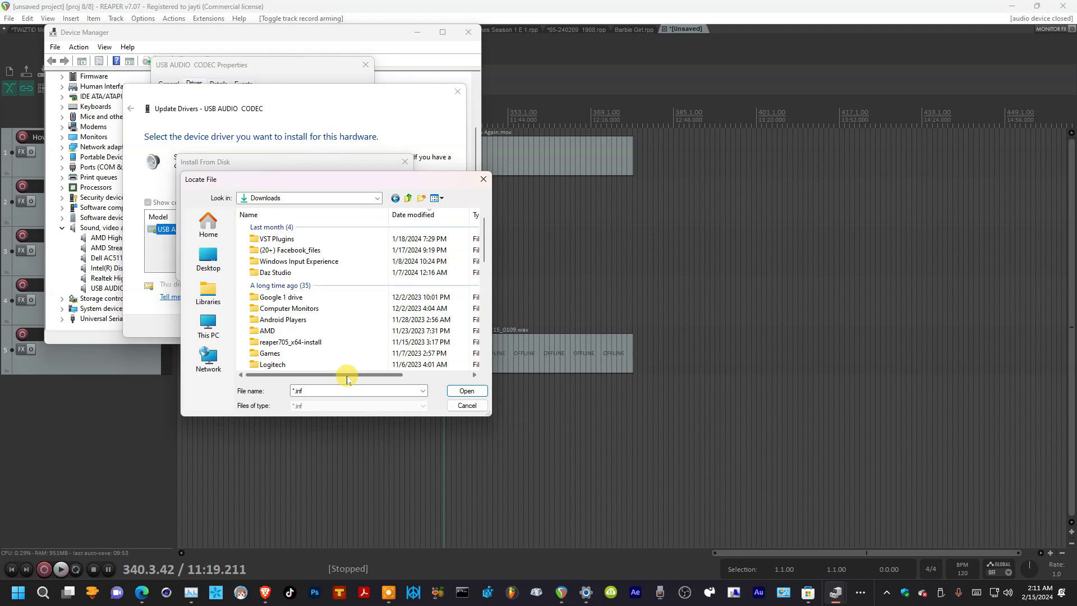
click(305, 391)
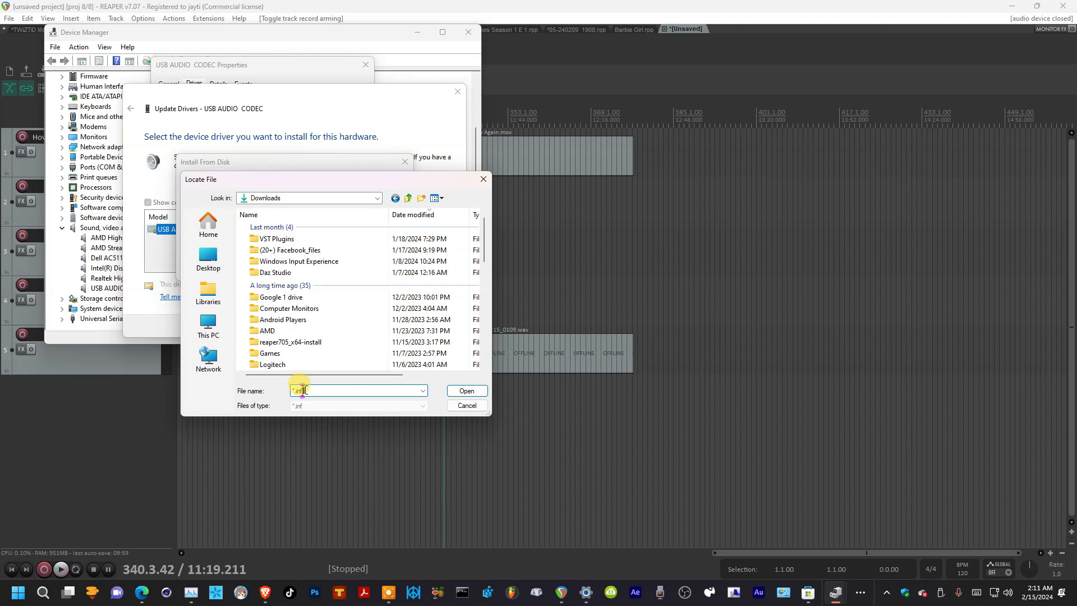
scroll(314, 331, down, 8)
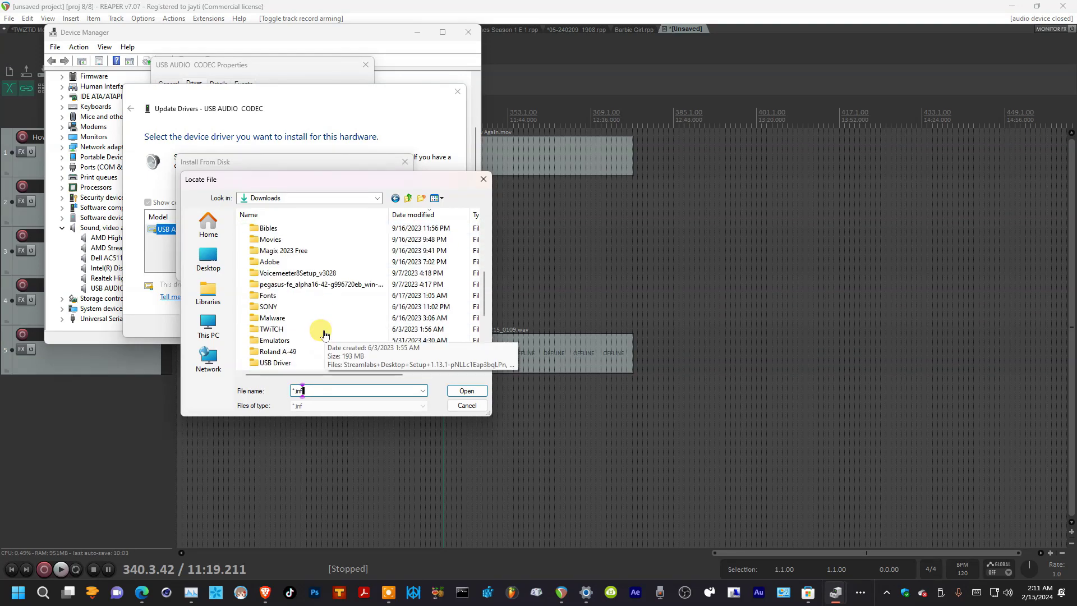
scroll(324, 334, down, 2)
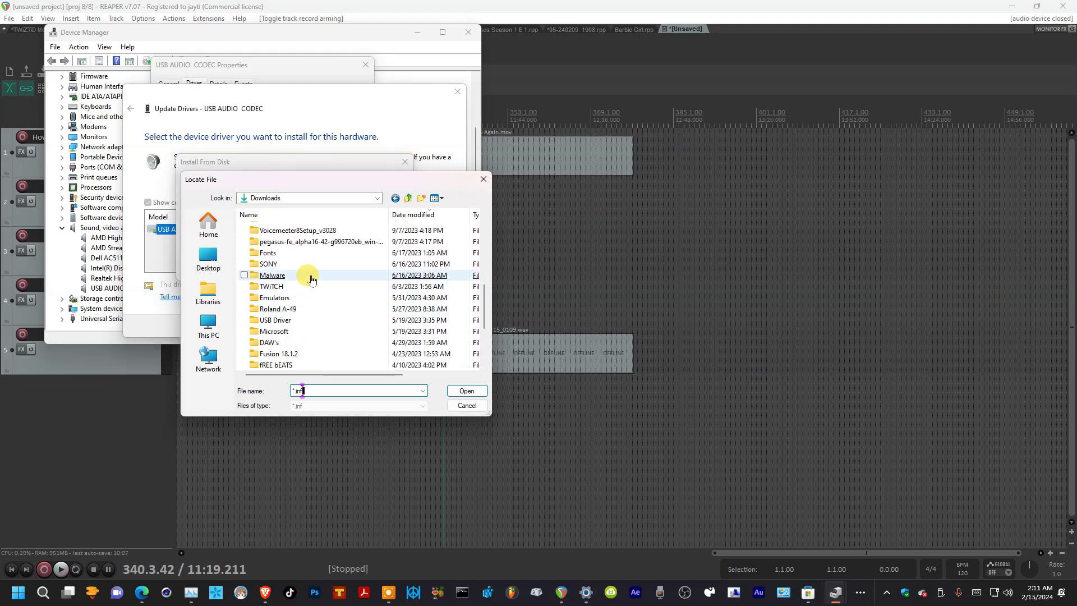
scroll(309, 280, up, 1)
scroll(276, 257, up, 1)
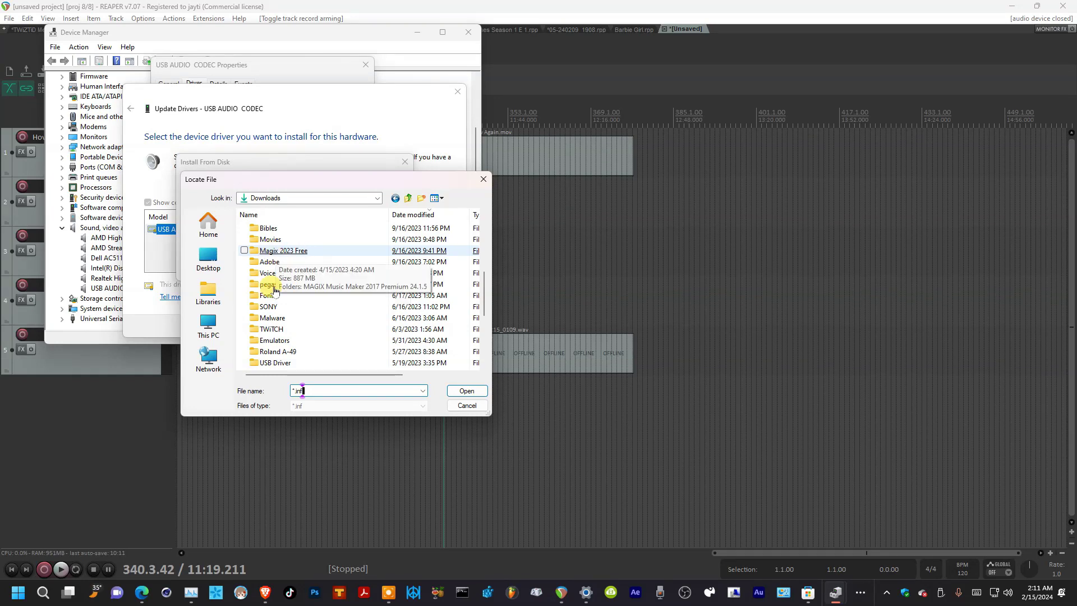
double_click(300, 341)
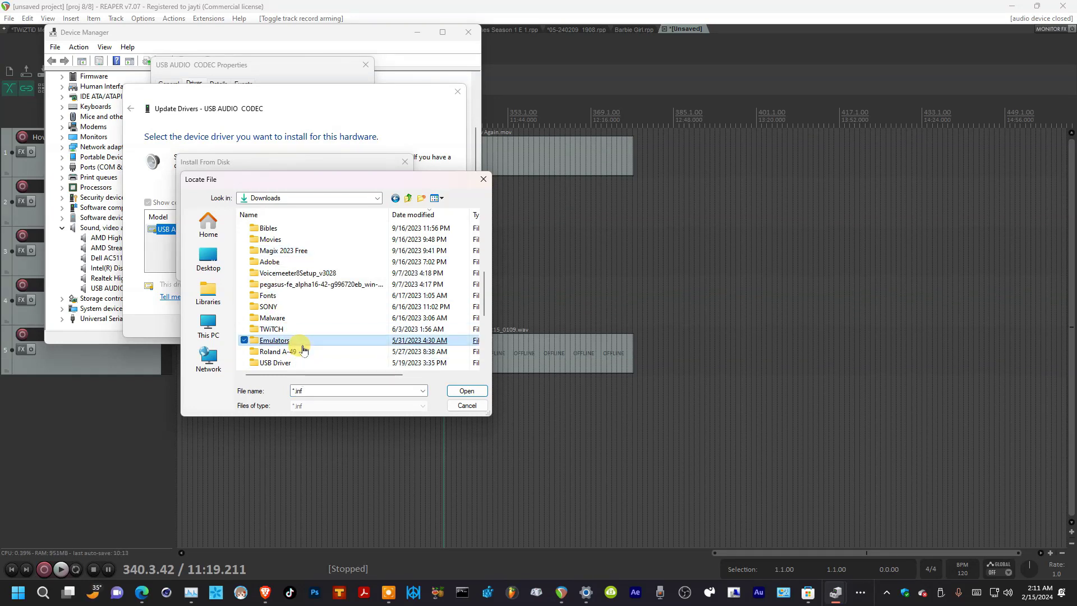
click(292, 390)
click(396, 198)
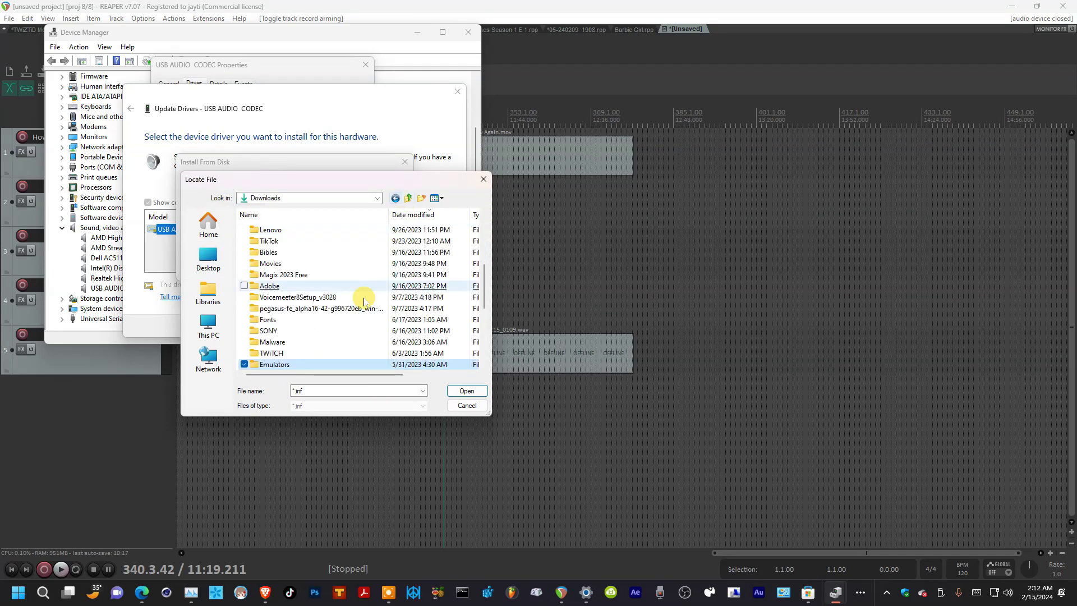
Browse the Roland A-49 folder down to the driver's 64bit folder, then cancel the installation from disk
scroll(298, 330, down, 1)
click(284, 346)
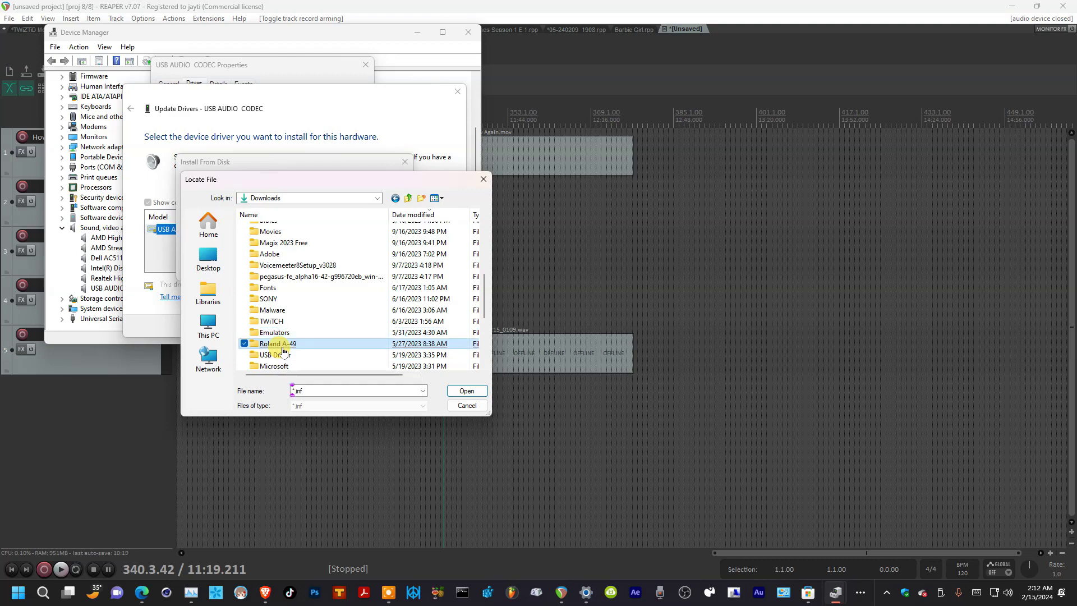
double_click(283, 350)
click(279, 242)
double_click(279, 242)
double_click(279, 242)
click(266, 245)
double_click(266, 245)
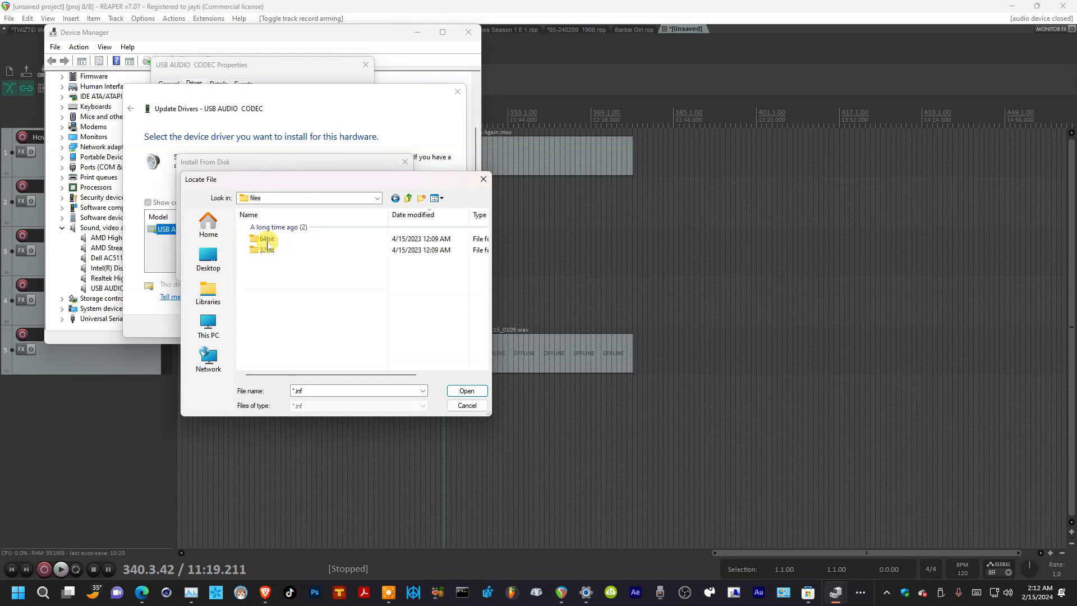
click(264, 245)
double_click(264, 244)
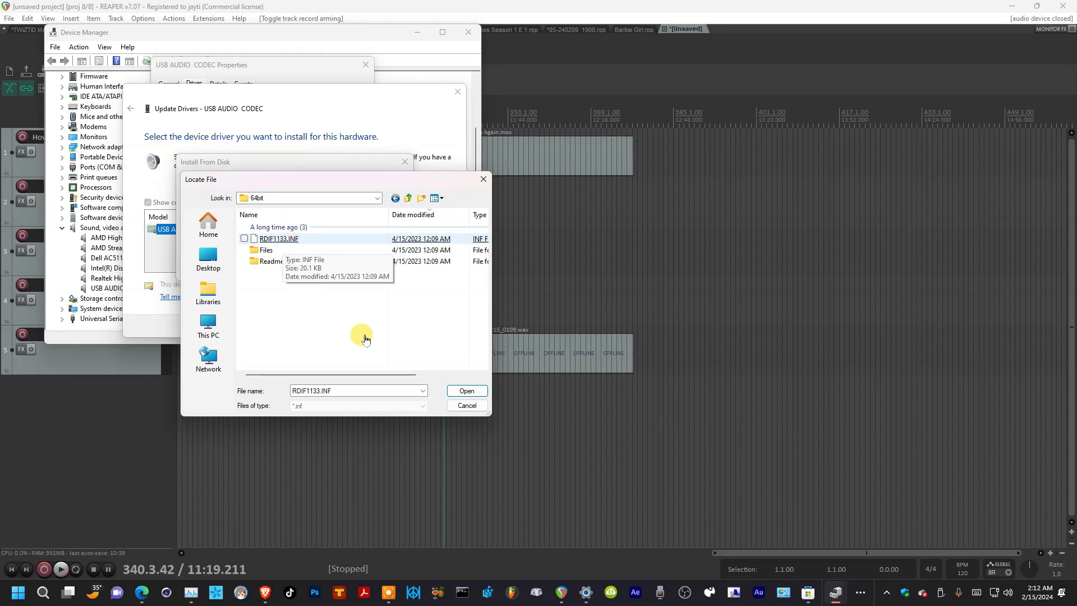
click(466, 404)
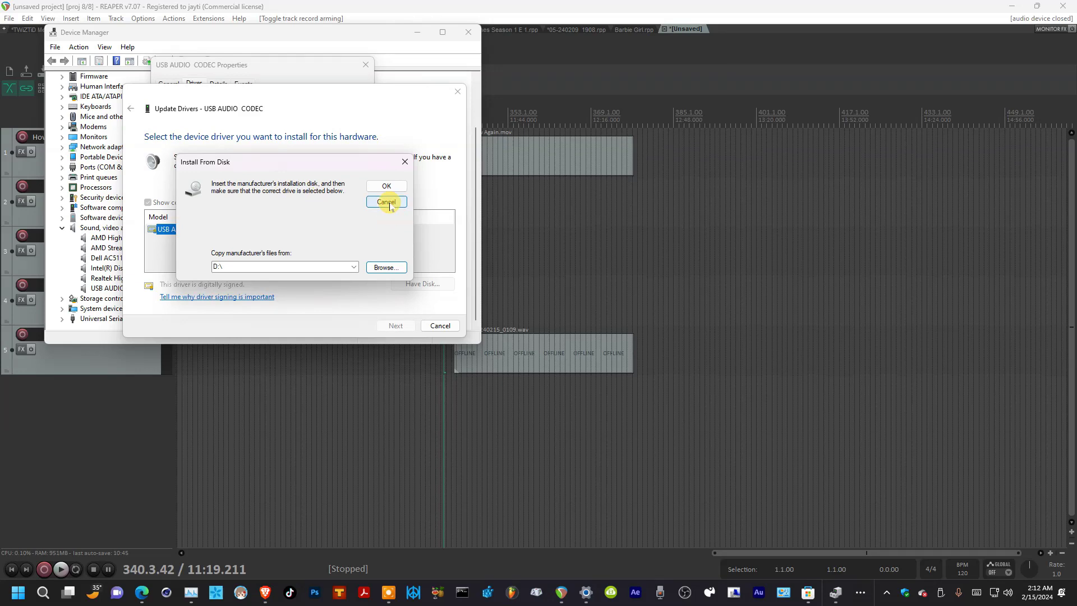
click(386, 202)
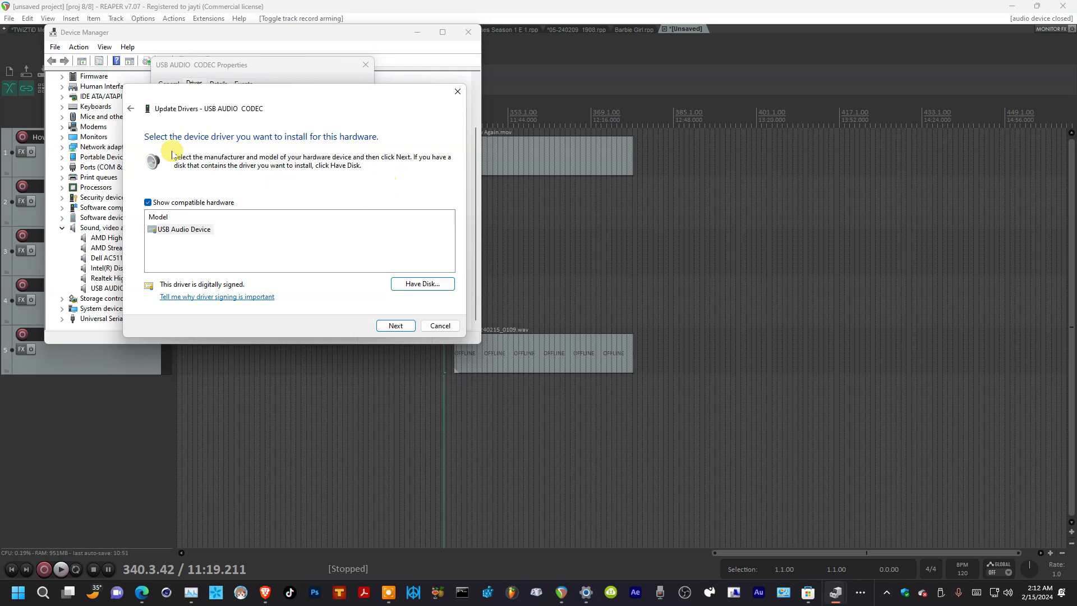
Return to browsing for drivers on the computer and set the search location to the Downloads folder
click(131, 108)
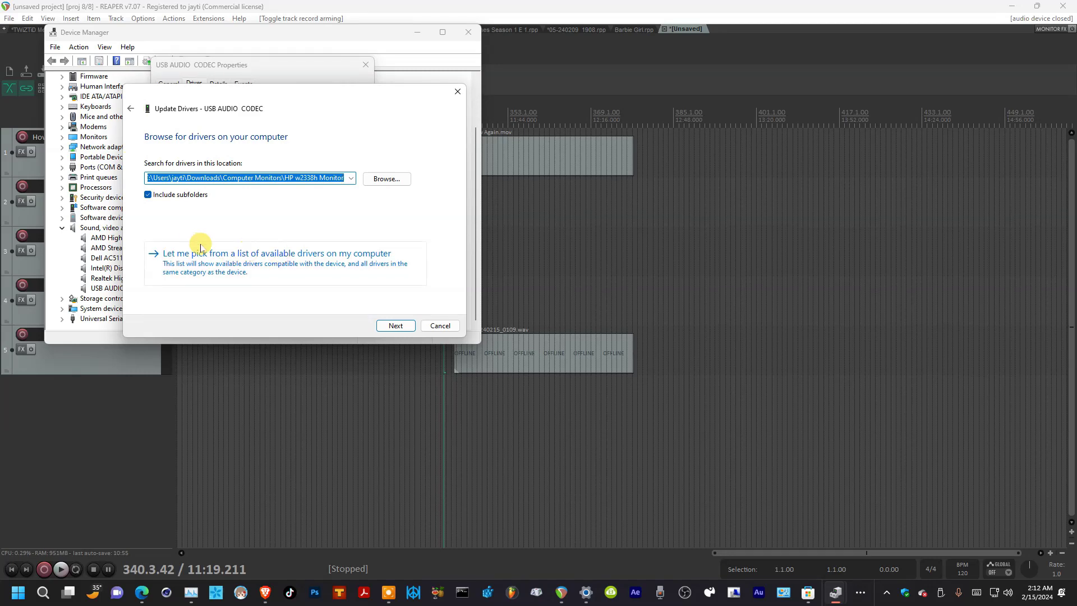
click(384, 180)
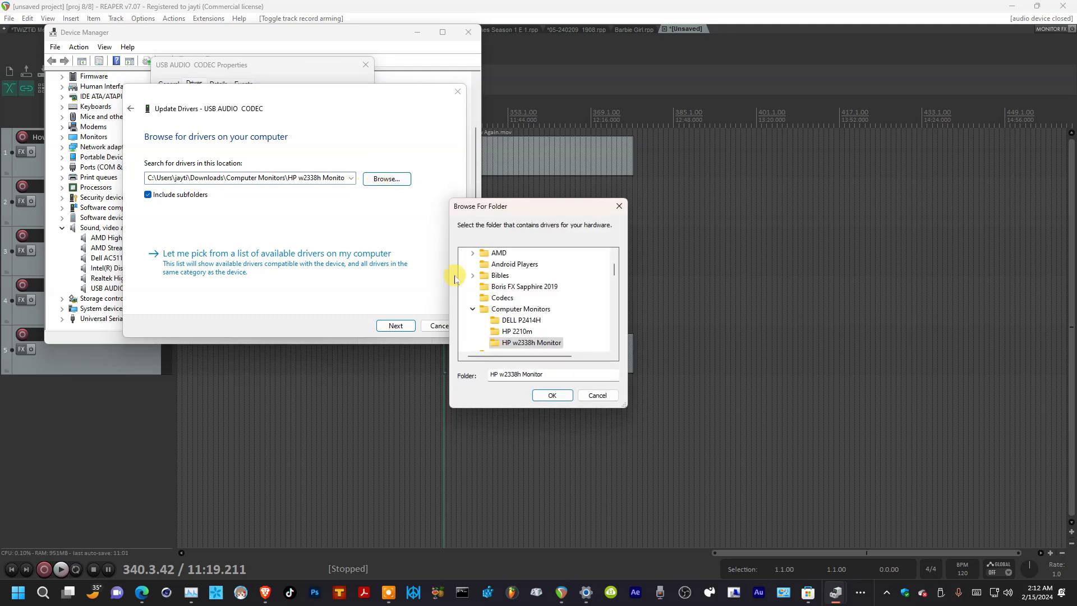
click(473, 308)
scroll(530, 319, up, 2)
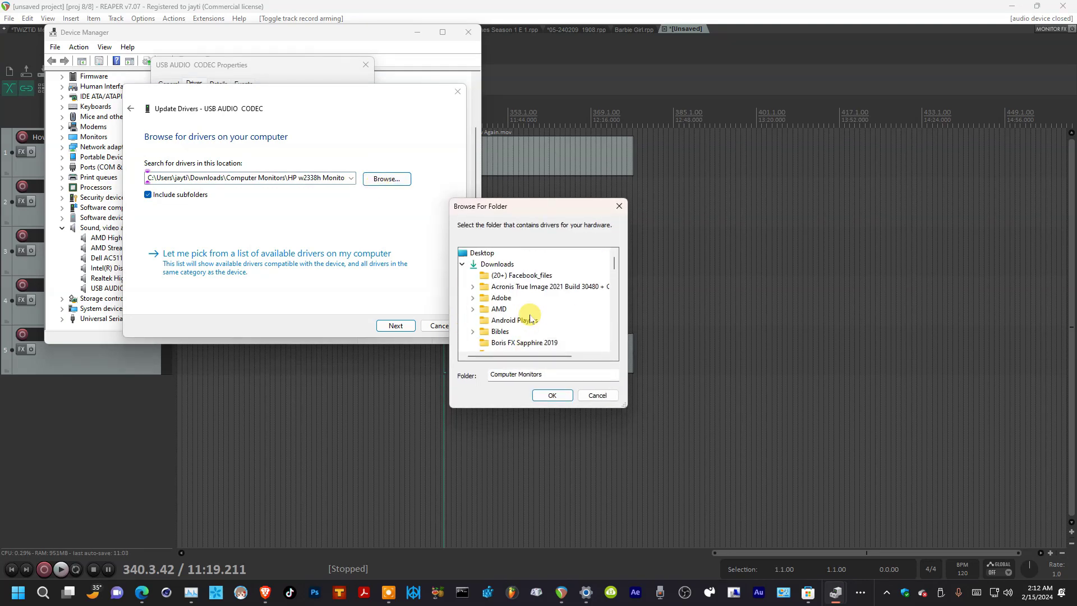
double_click(491, 264)
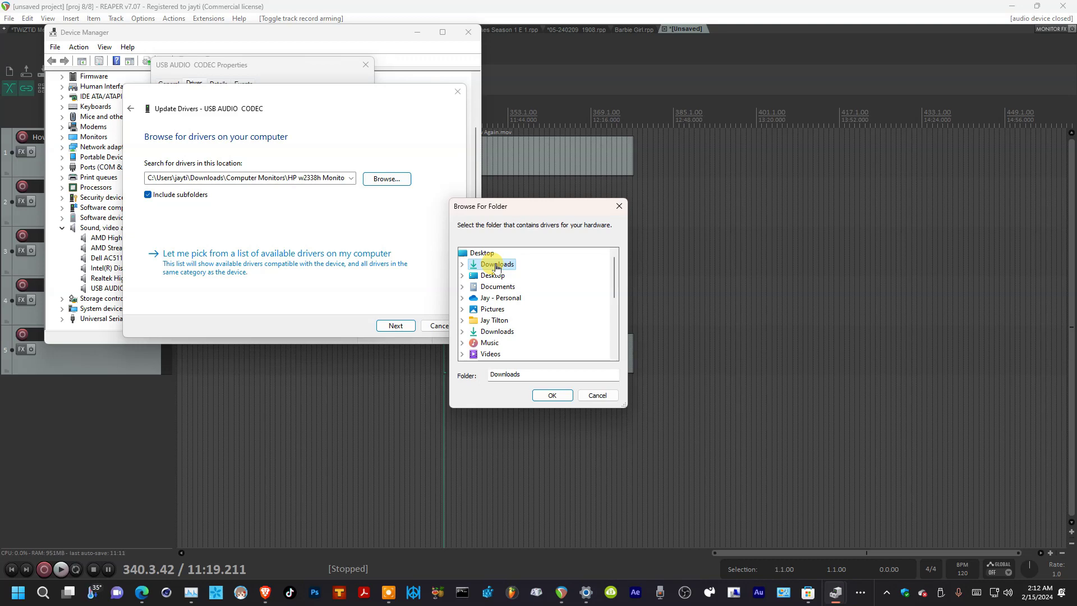
double_click(497, 265)
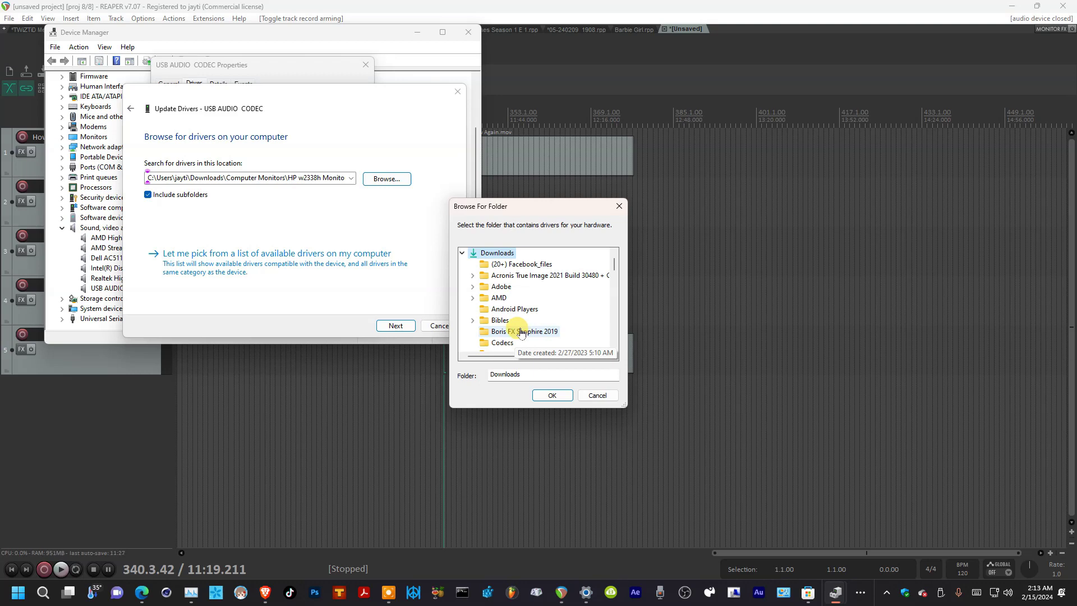
click(552, 395)
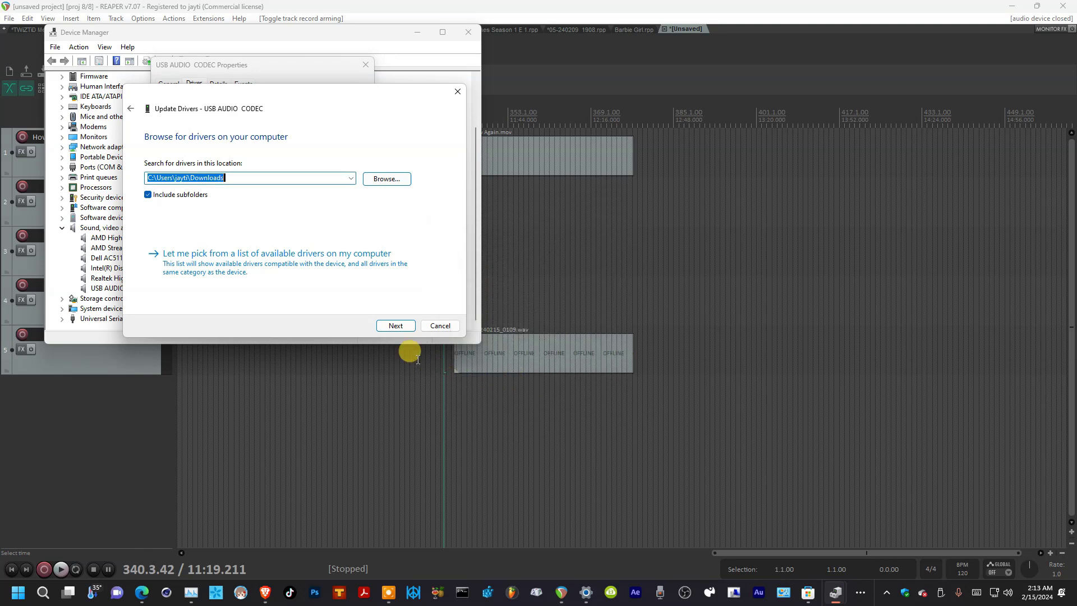
Cancel the driver update, dismiss the USB AUDIO CODEC properties, and close Device Manager
click(440, 326)
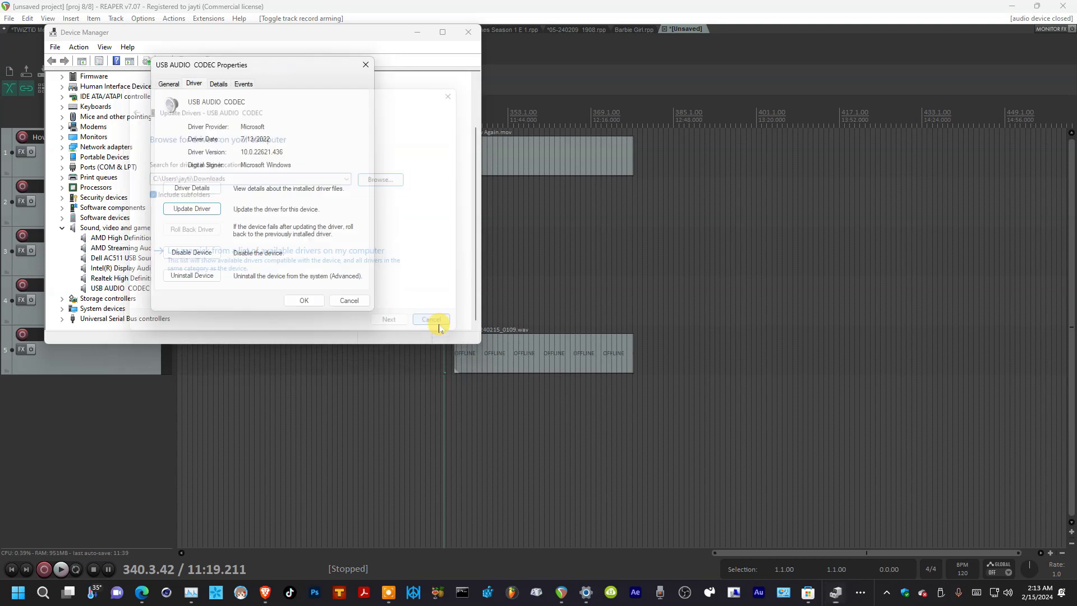
click(350, 301)
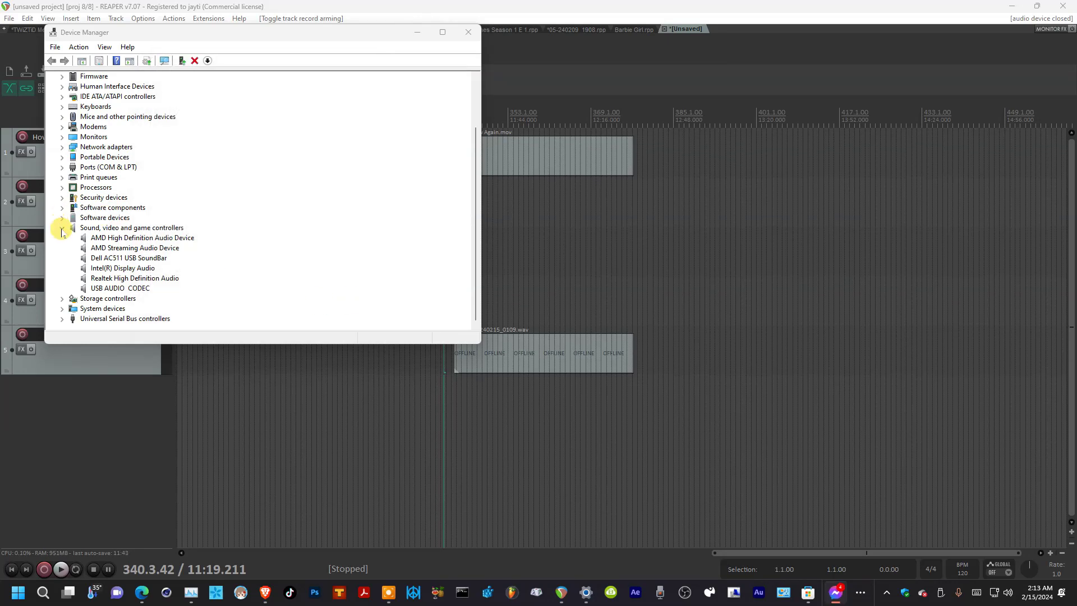
click(61, 229)
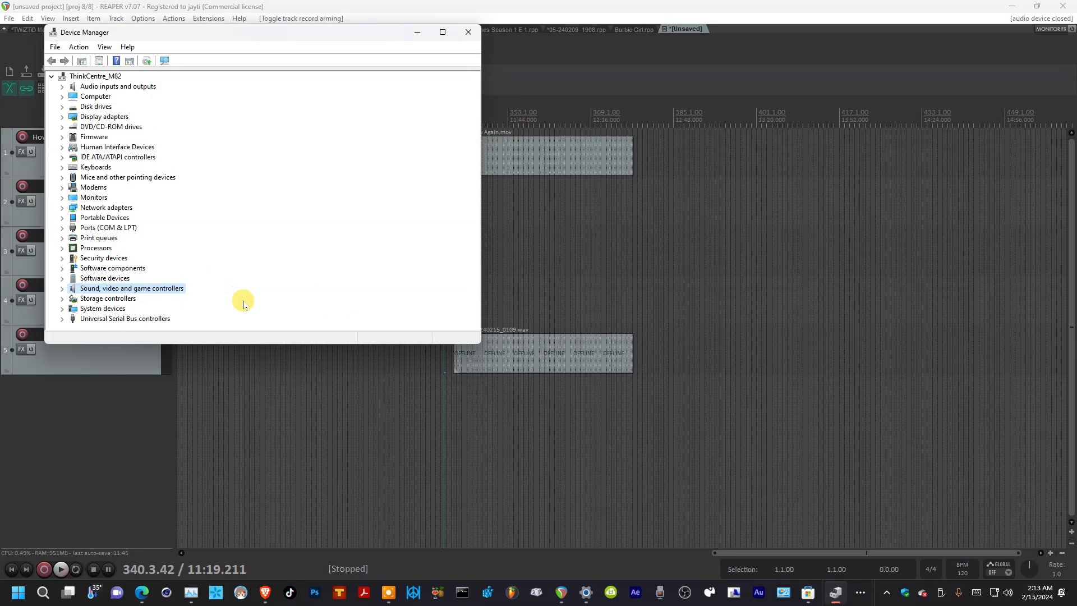
click(468, 32)
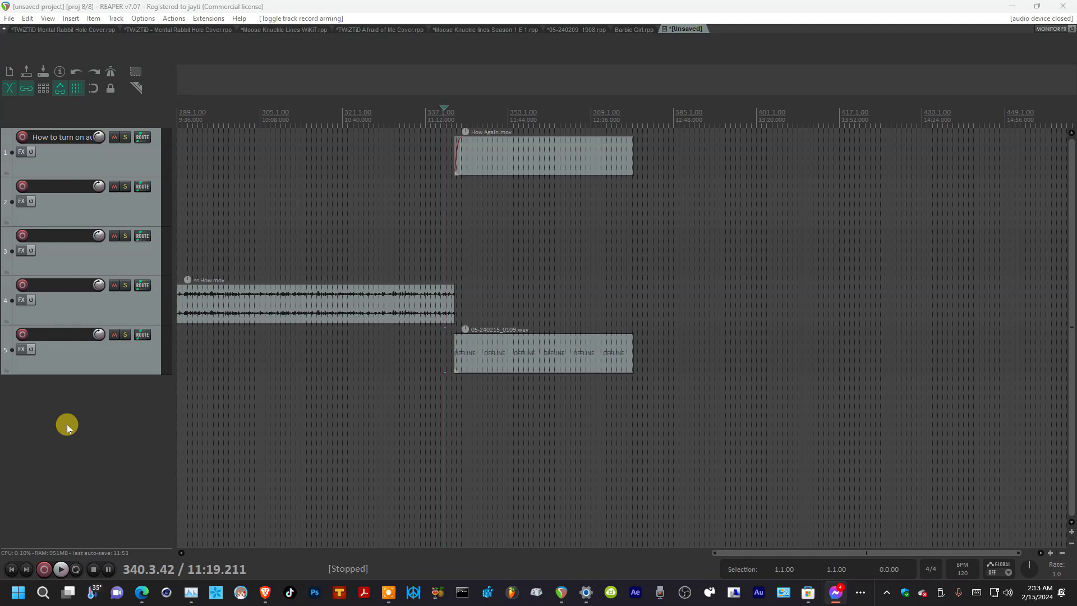
Open Control Panel's Sound settings and show the recording devices
key(super)
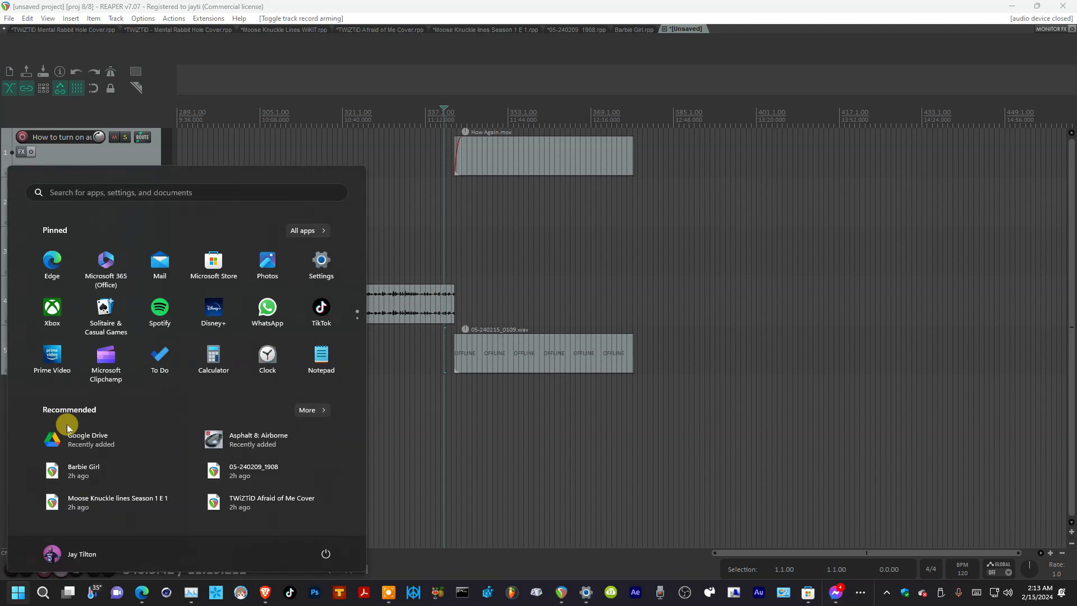
text(control Panel)
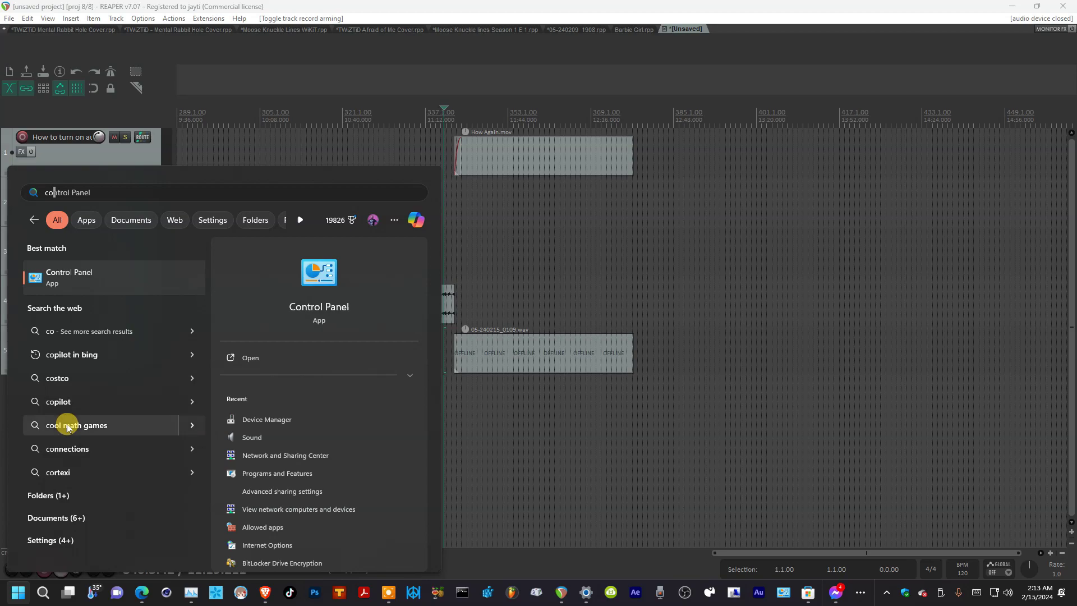
click(97, 269)
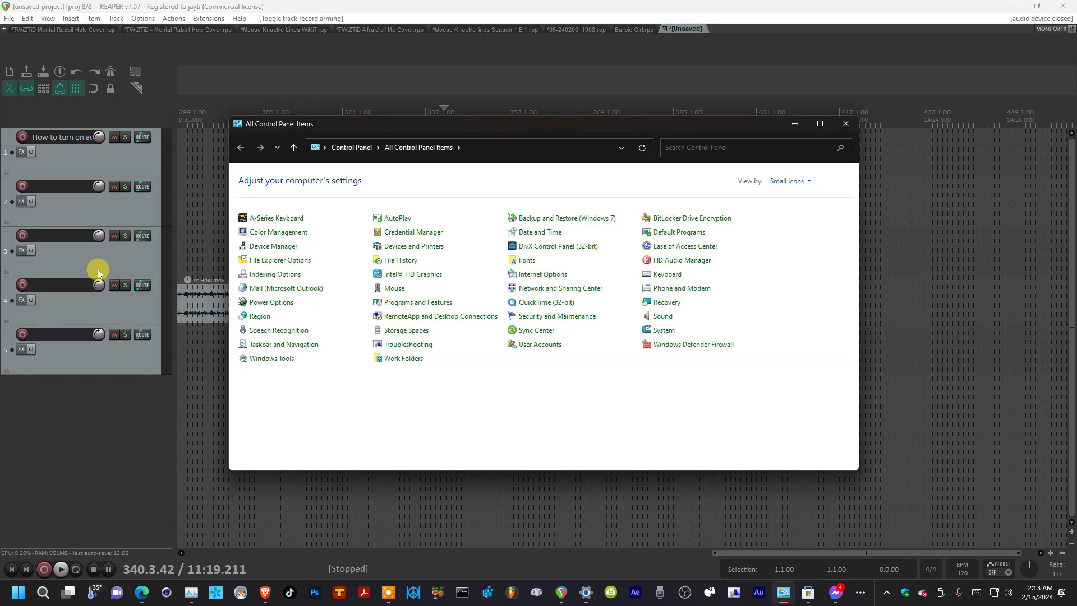
click(663, 317)
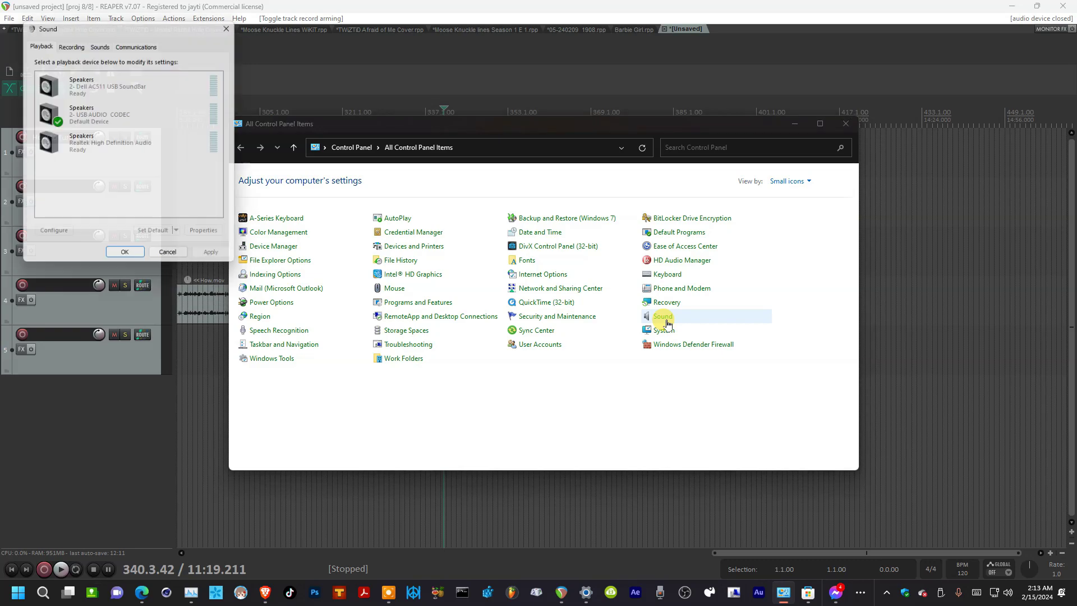
click(69, 49)
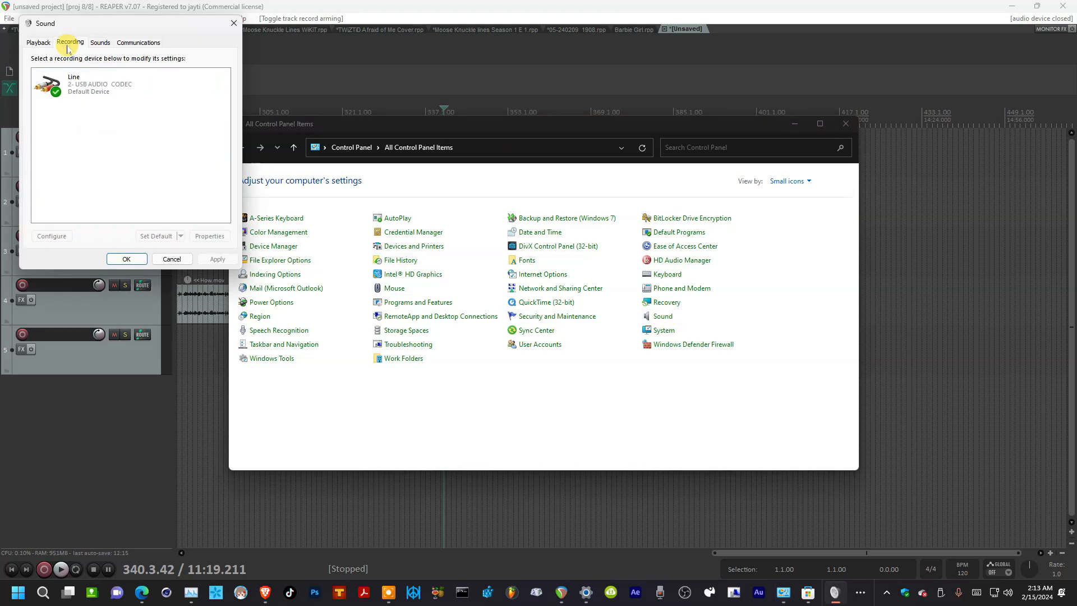
Mute and unmute the USB AUDIO CODEC Line recording device in its level settings, accept the settings, and close Control Panel
double_click(77, 87)
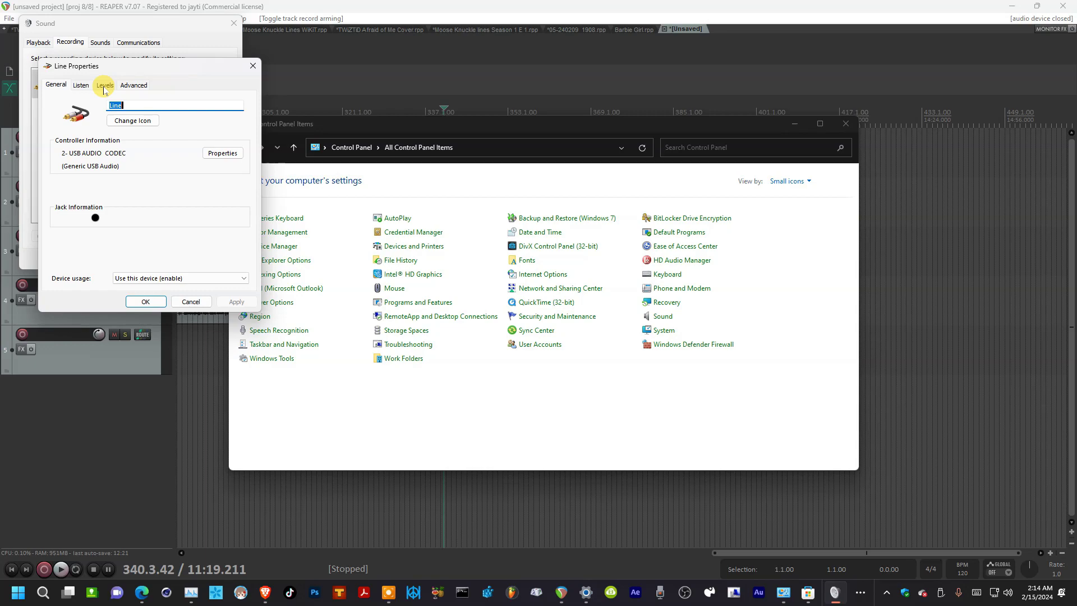
click(104, 85)
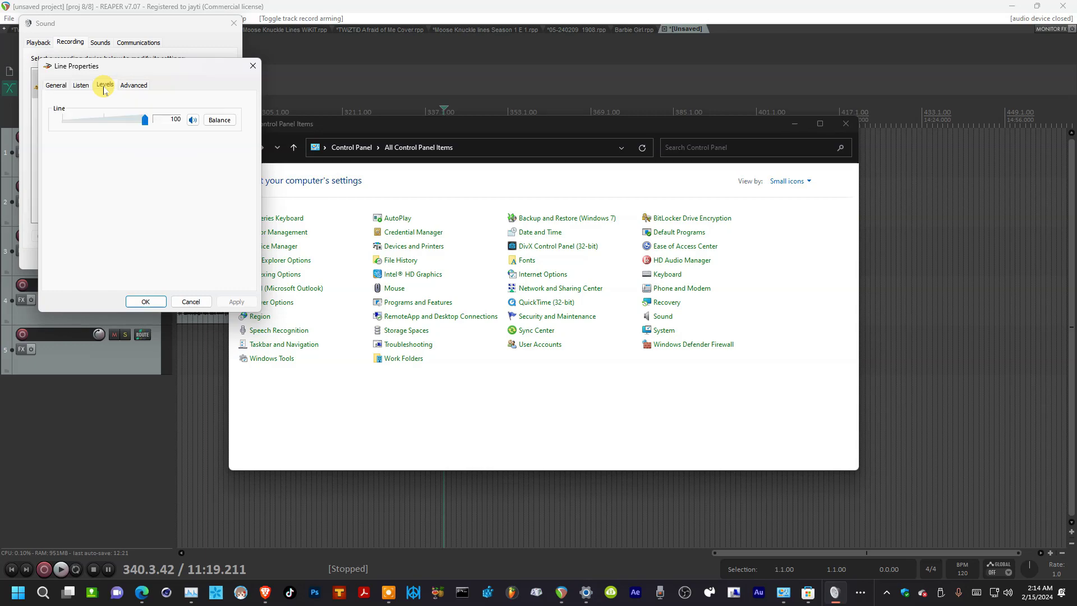
click(193, 121)
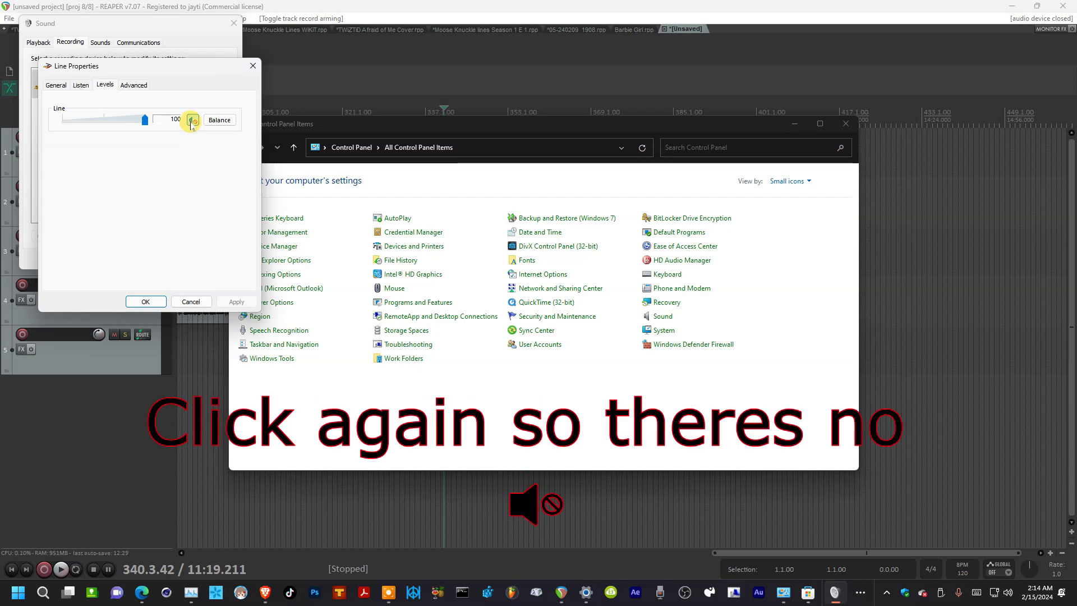
click(194, 122)
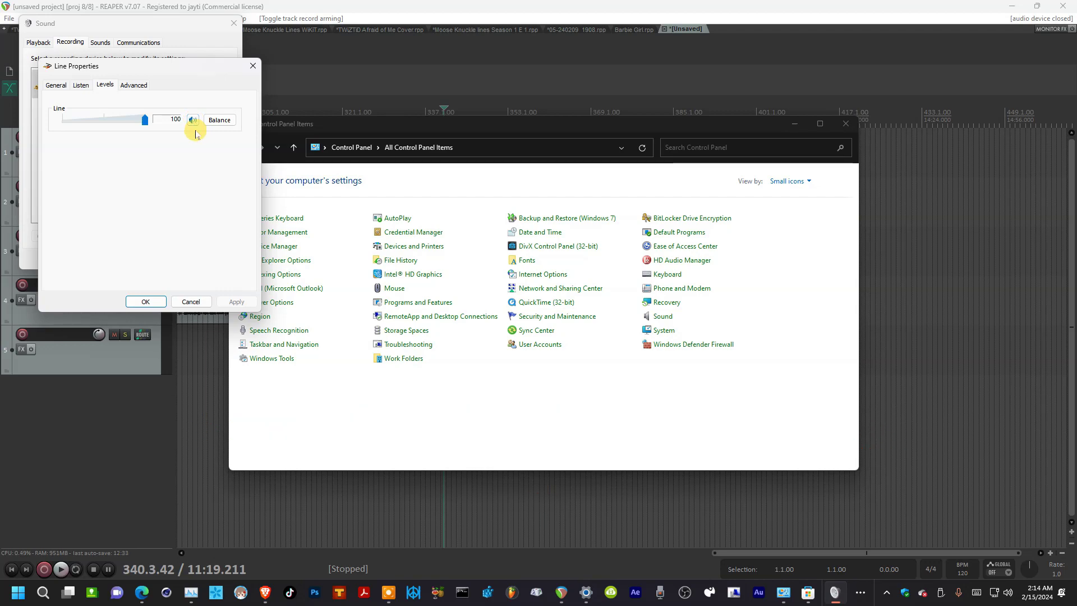
click(145, 302)
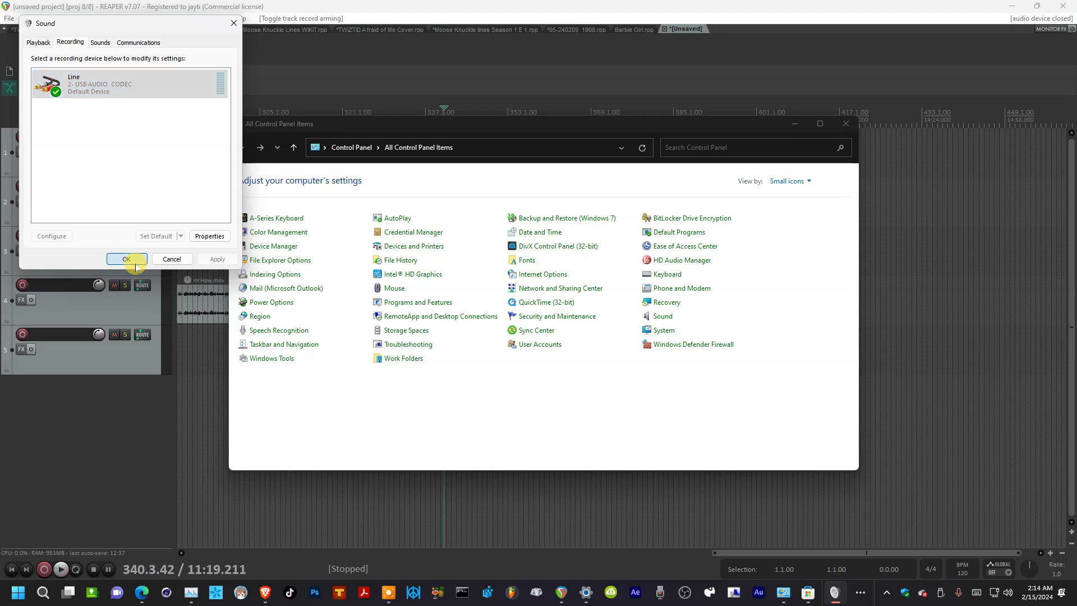
click(134, 259)
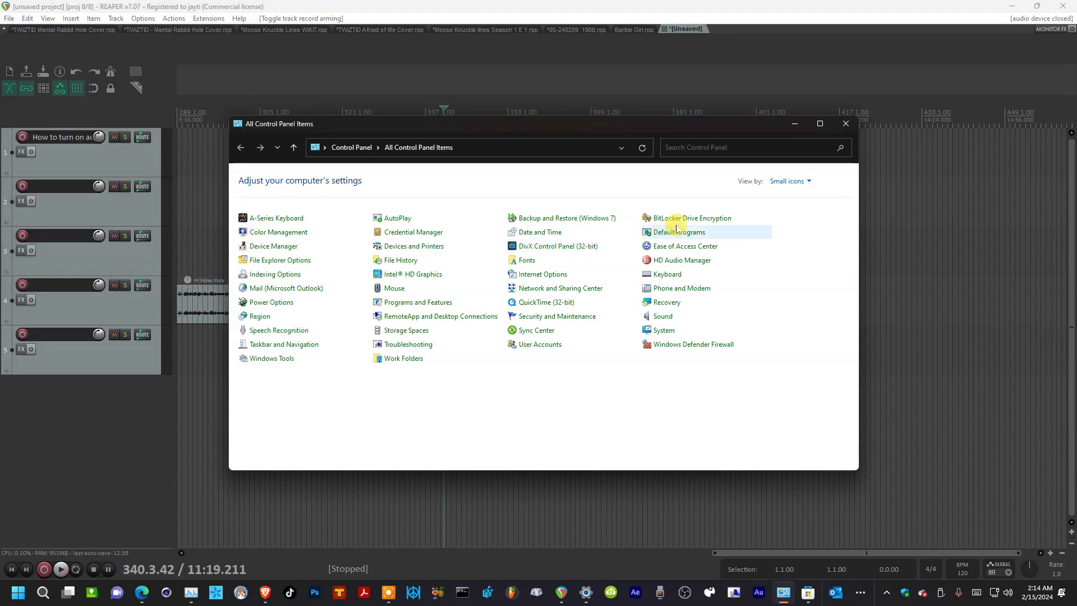
click(846, 125)
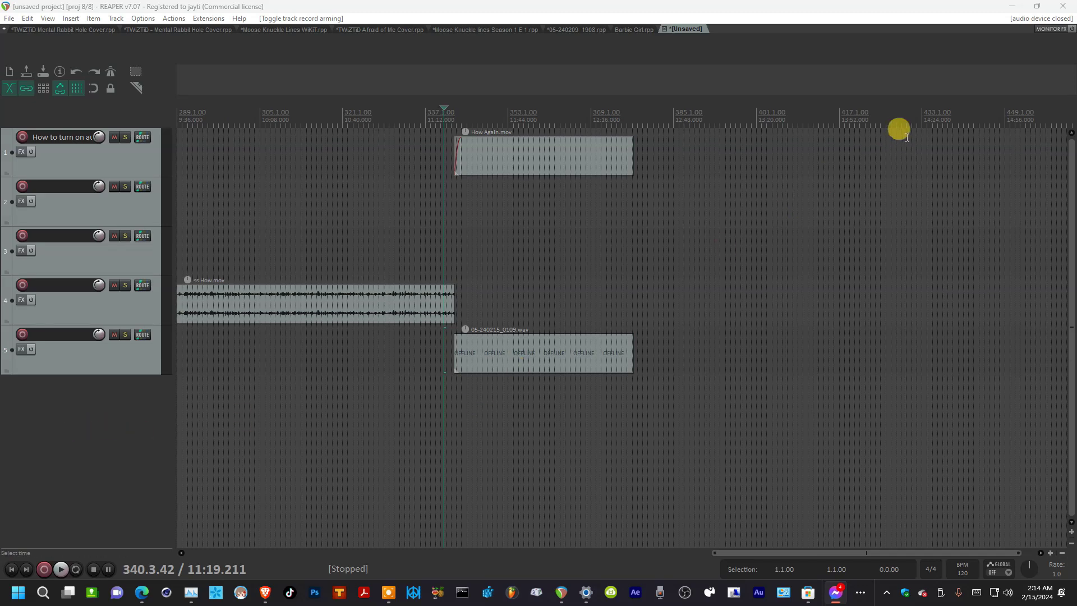
click(1040, 21)
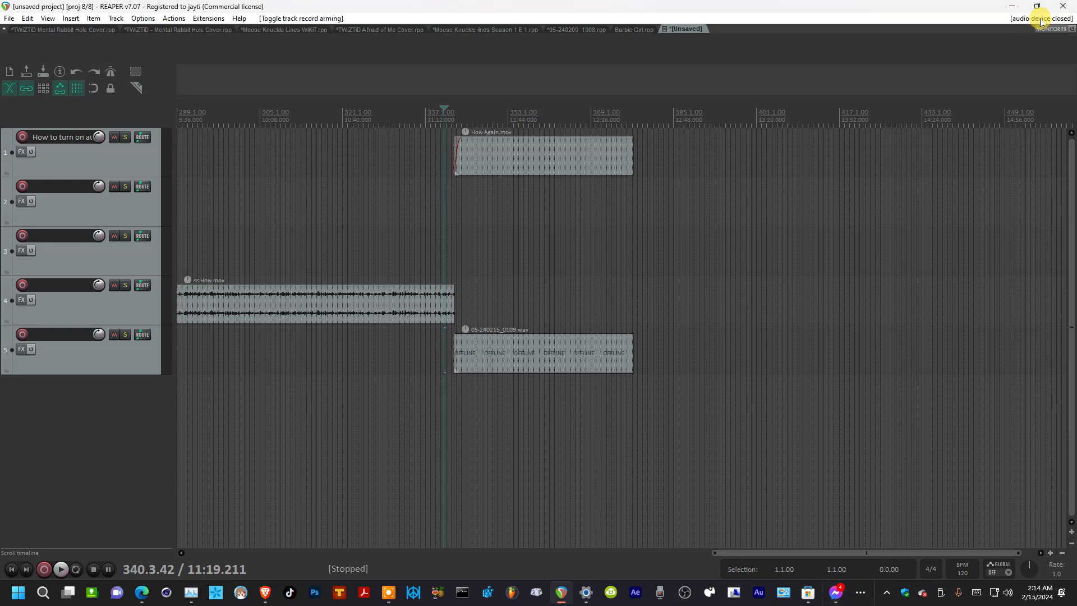
click(1041, 21)
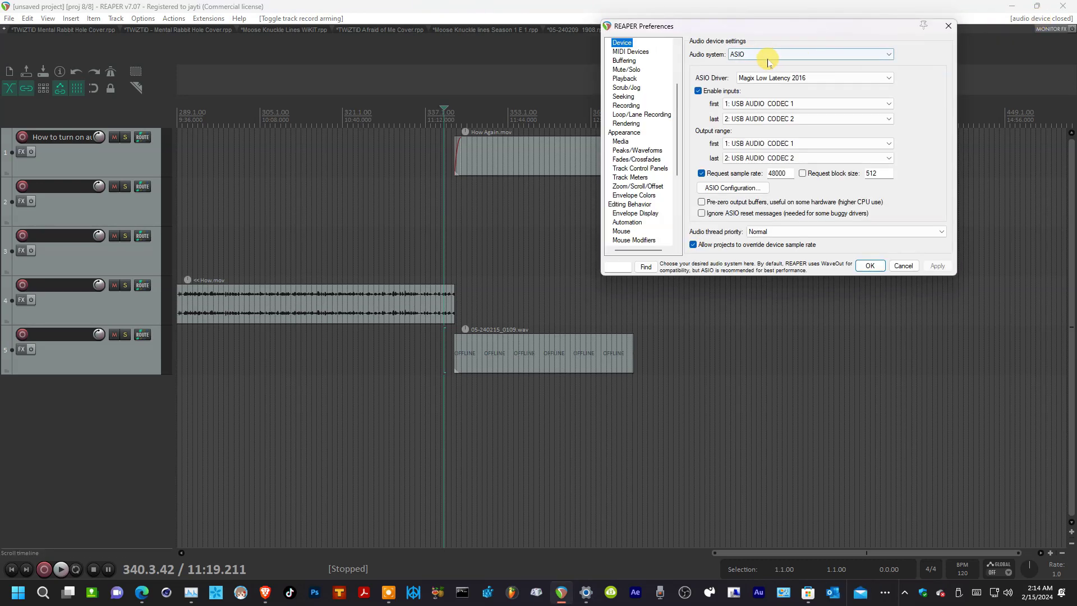
click(948, 26)
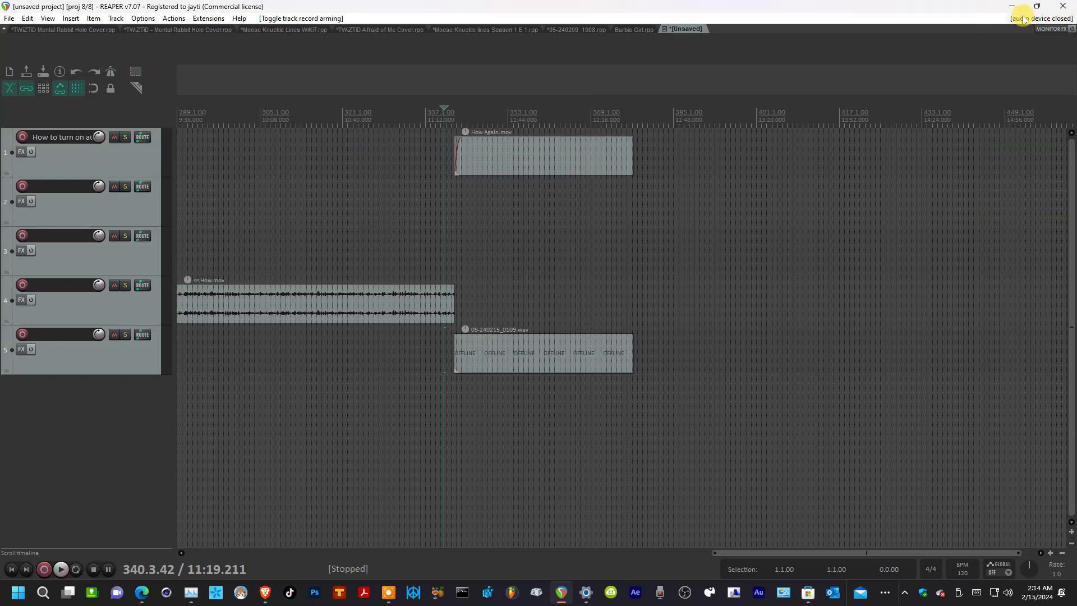
Open REAPER's preferences and go to the audio Device settings
click(145, 19)
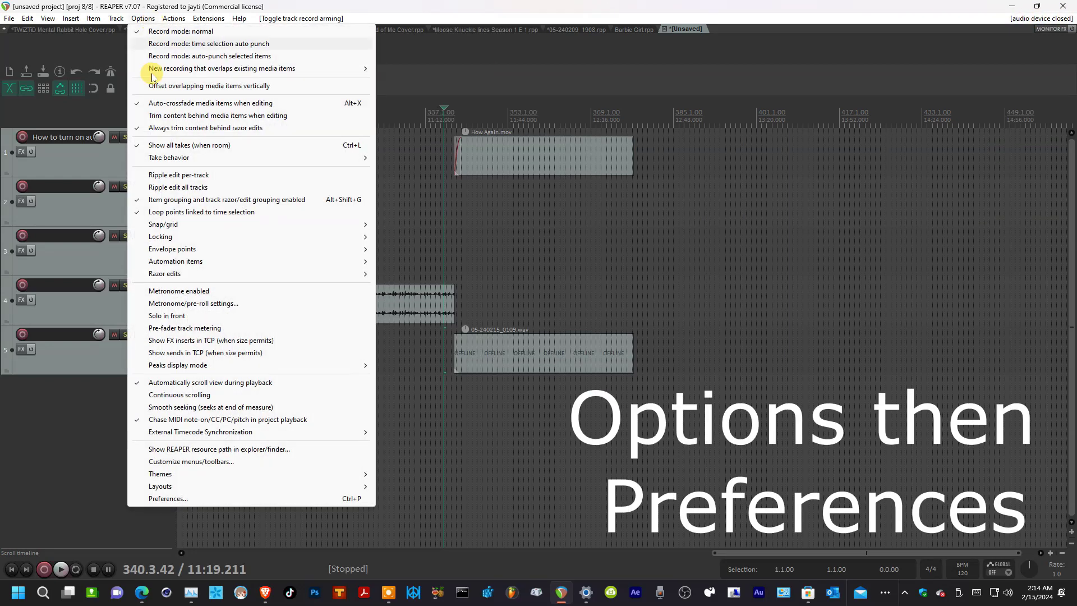
click(190, 499)
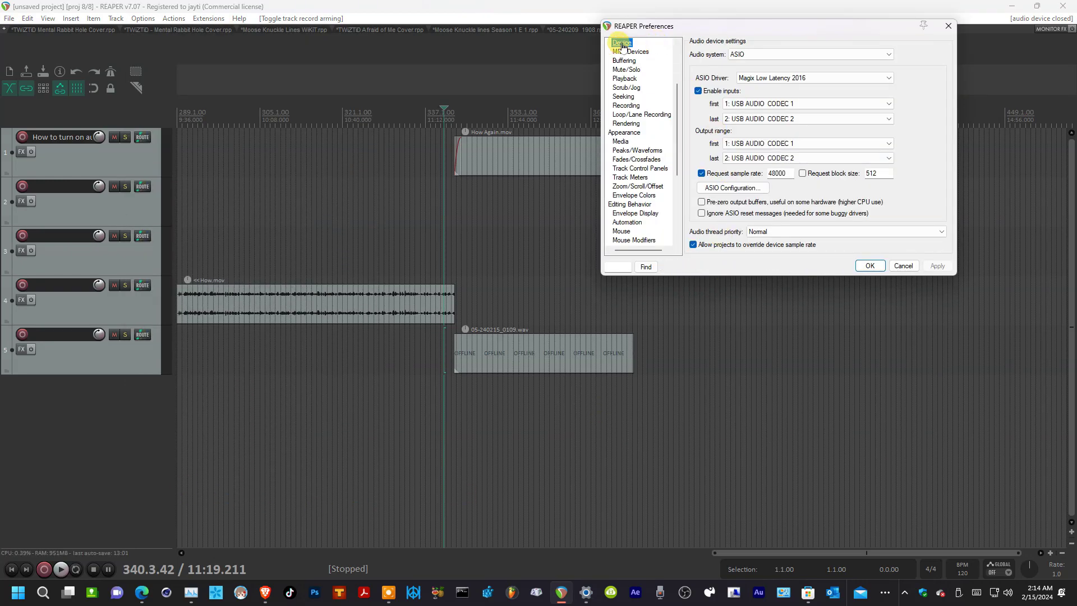
scroll(658, 119, up, 3)
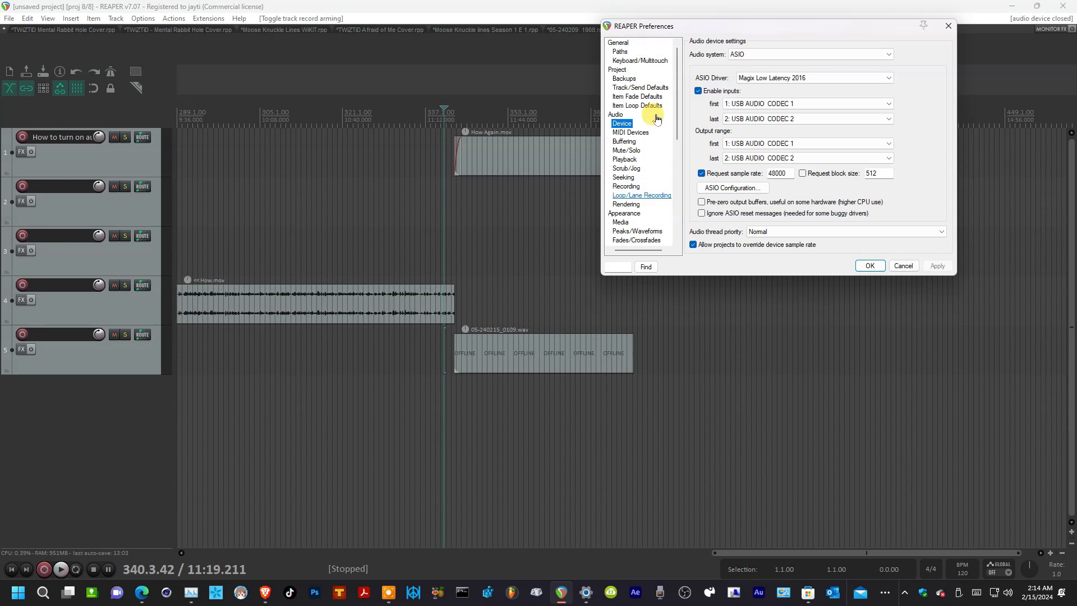
click(620, 44)
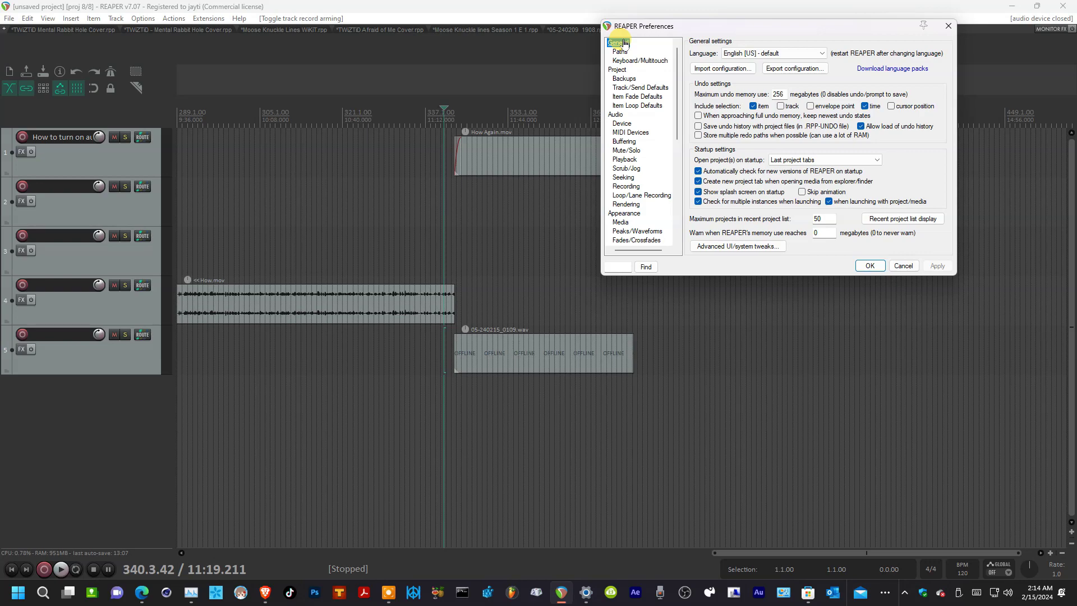
click(621, 125)
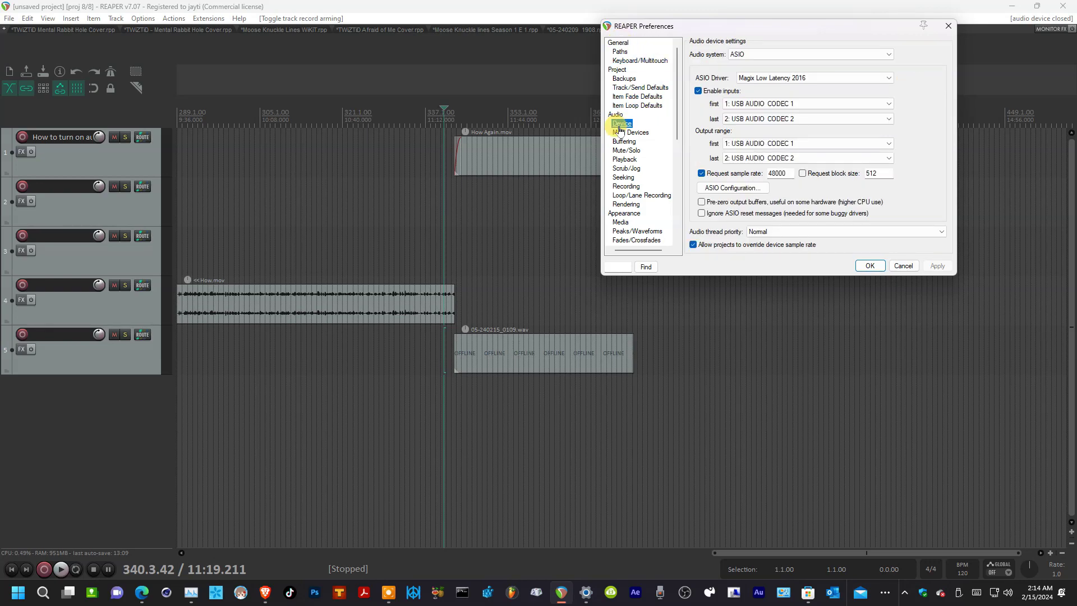
Set the audio system to ASIO and the ASIO driver to ASIO4ALL v2
click(885, 54)
click(885, 55)
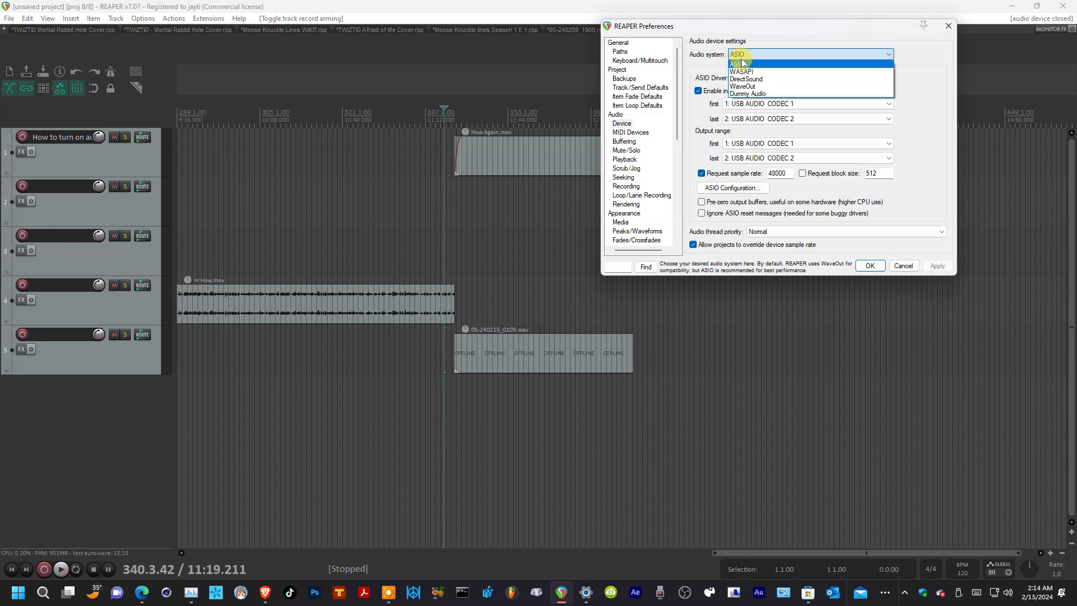
click(742, 64)
click(887, 79)
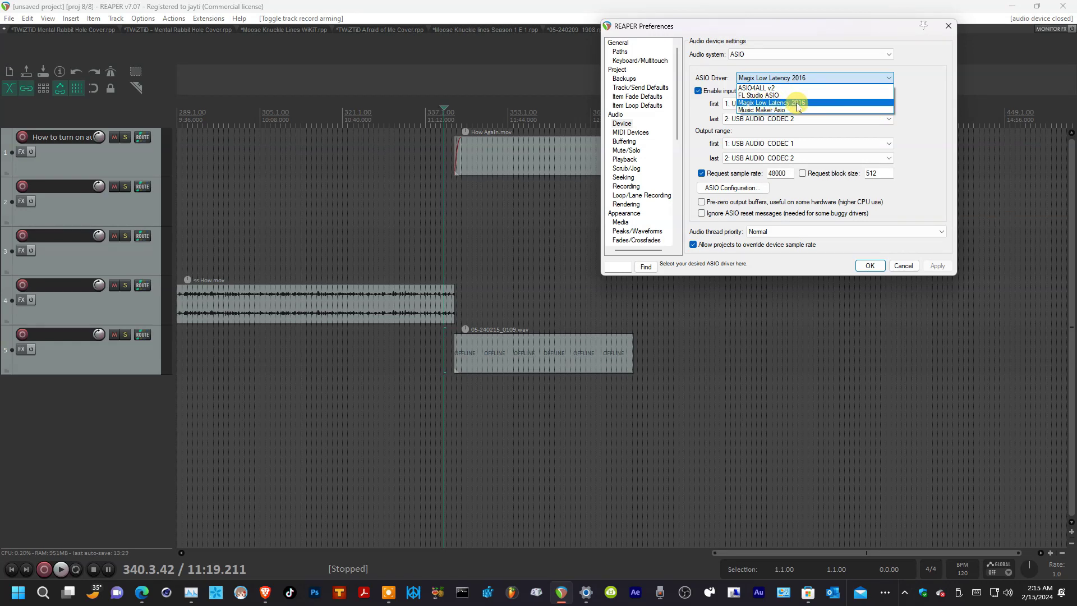
click(921, 87)
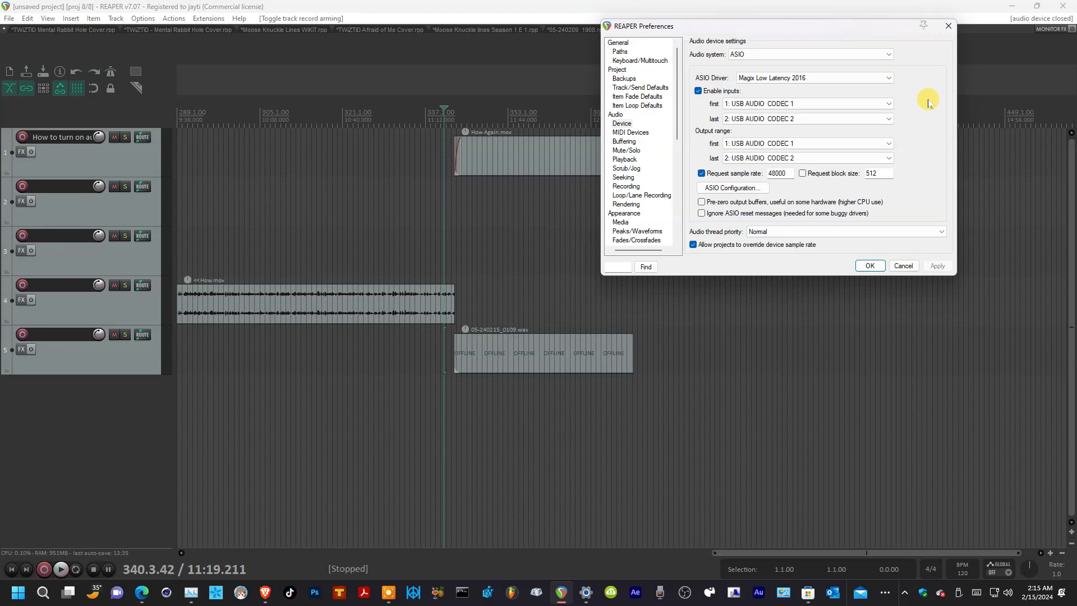
click(888, 78)
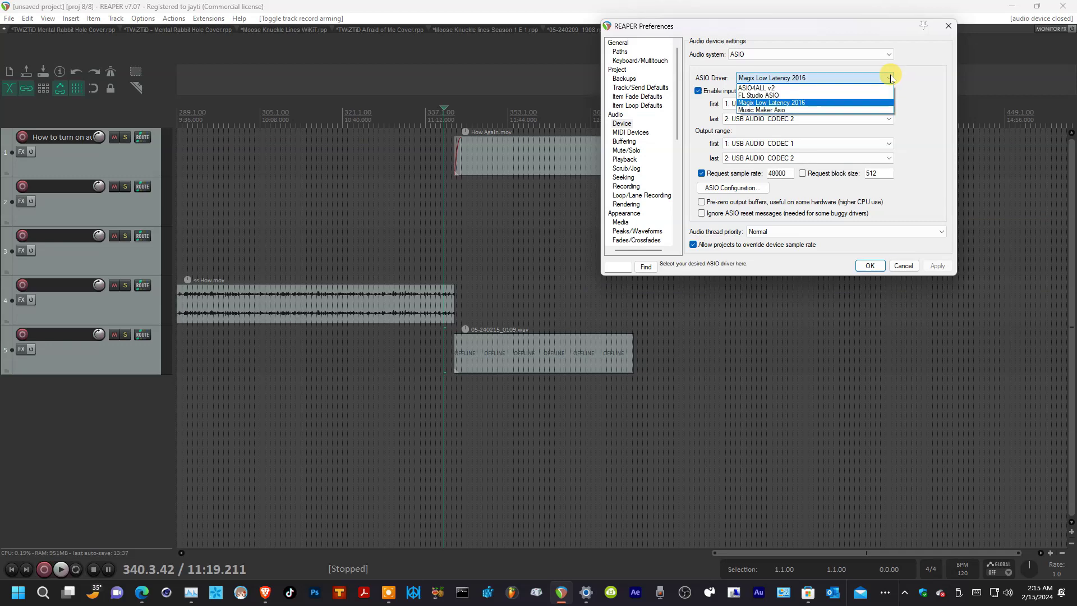
click(757, 89)
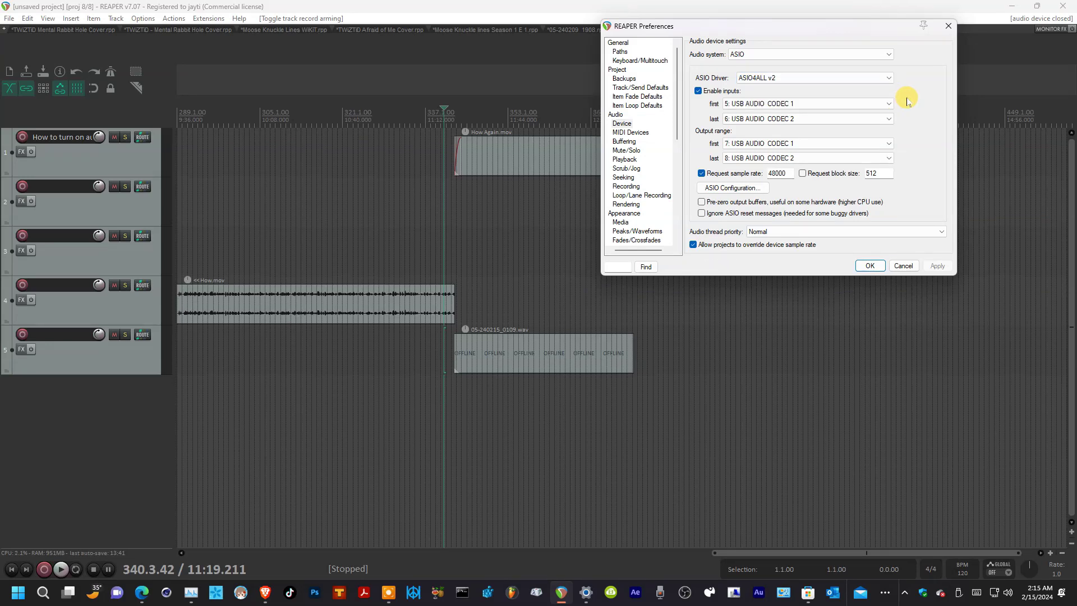
Open the ASIO4ALL configuration, examine its WDM device list for the USB CODEC, and close it
click(721, 190)
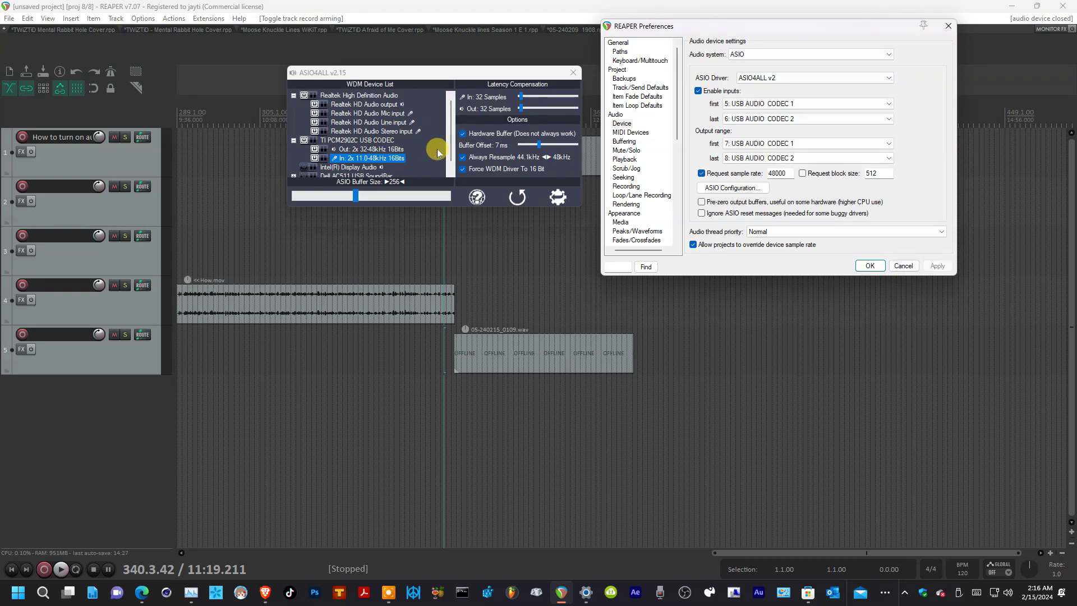
scroll(438, 153, down, 1)
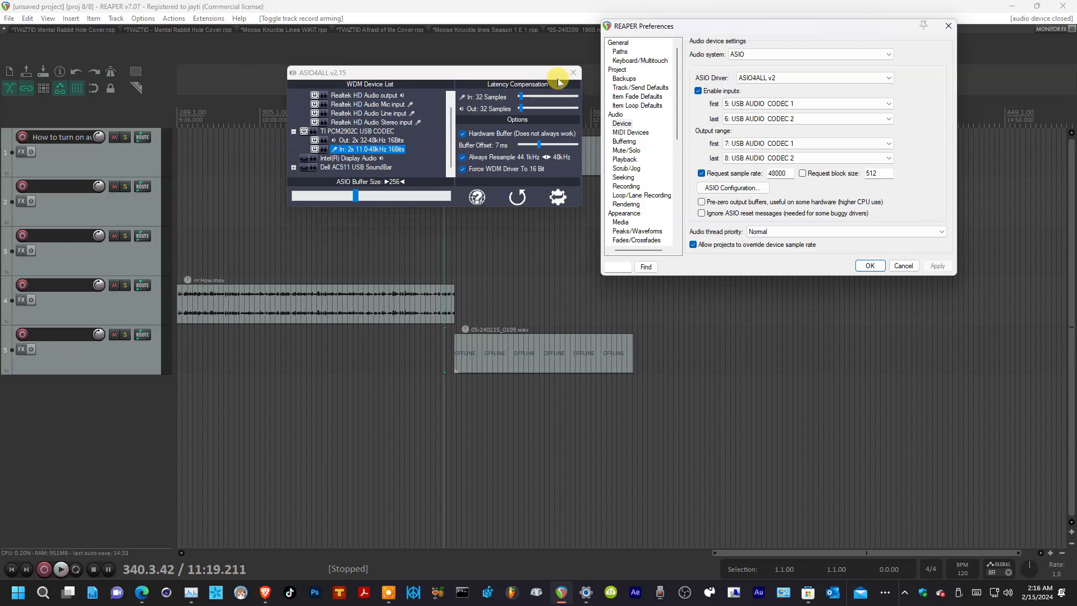
click(573, 72)
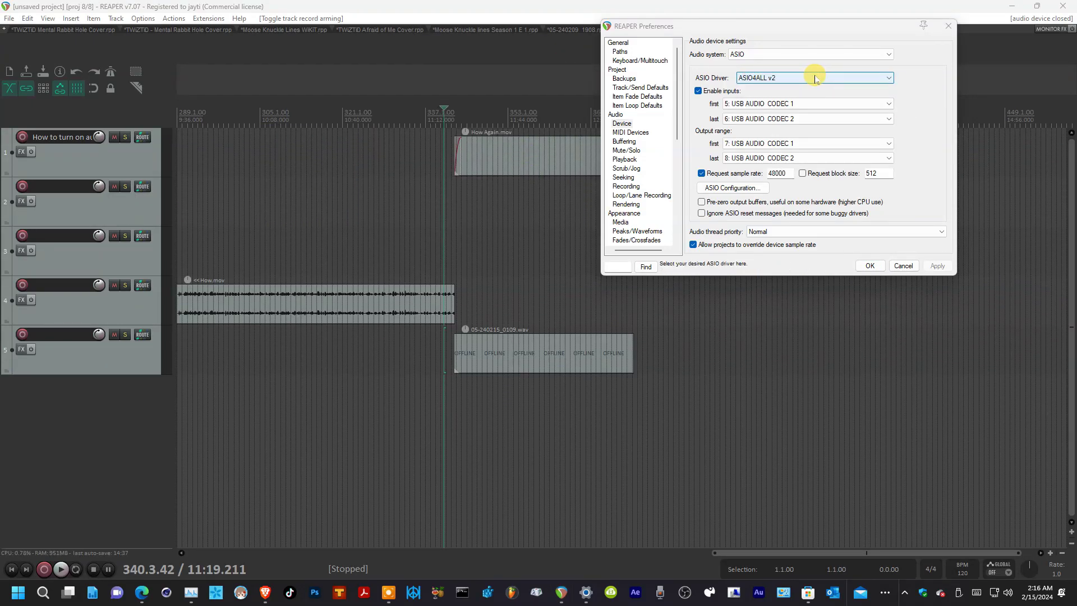
Set the input range from 5: USB AUDIO CODEC 1 to 6: USB AUDIO CODEC 2
click(890, 104)
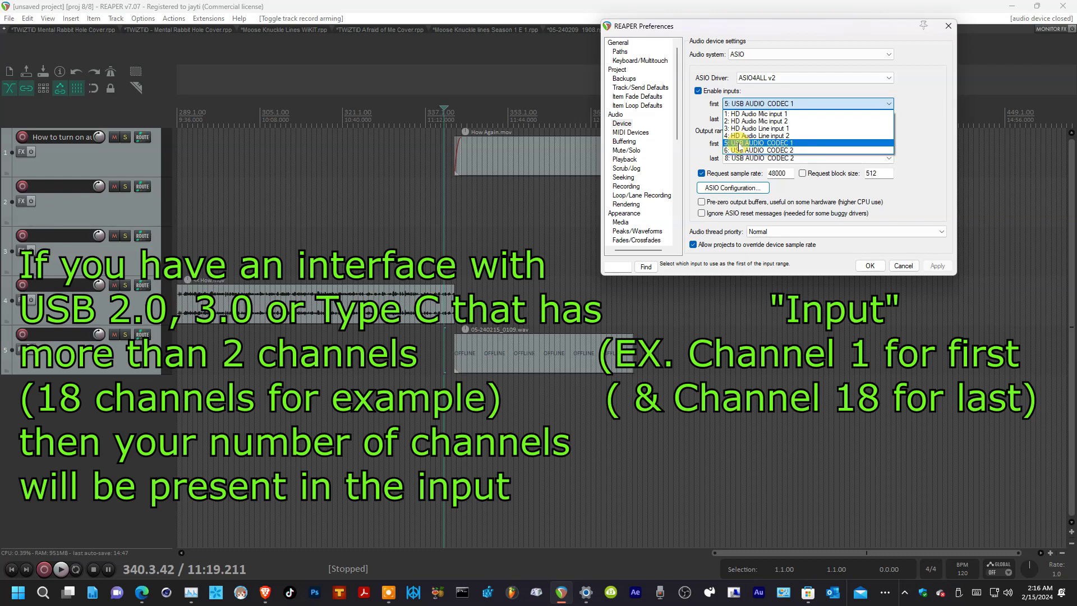
click(738, 144)
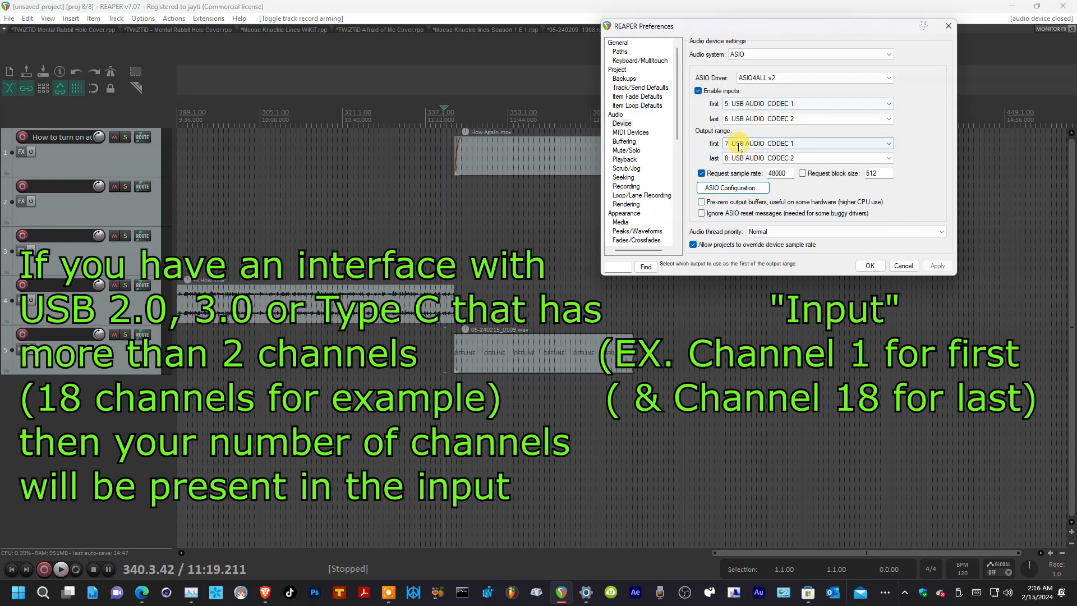
click(726, 119)
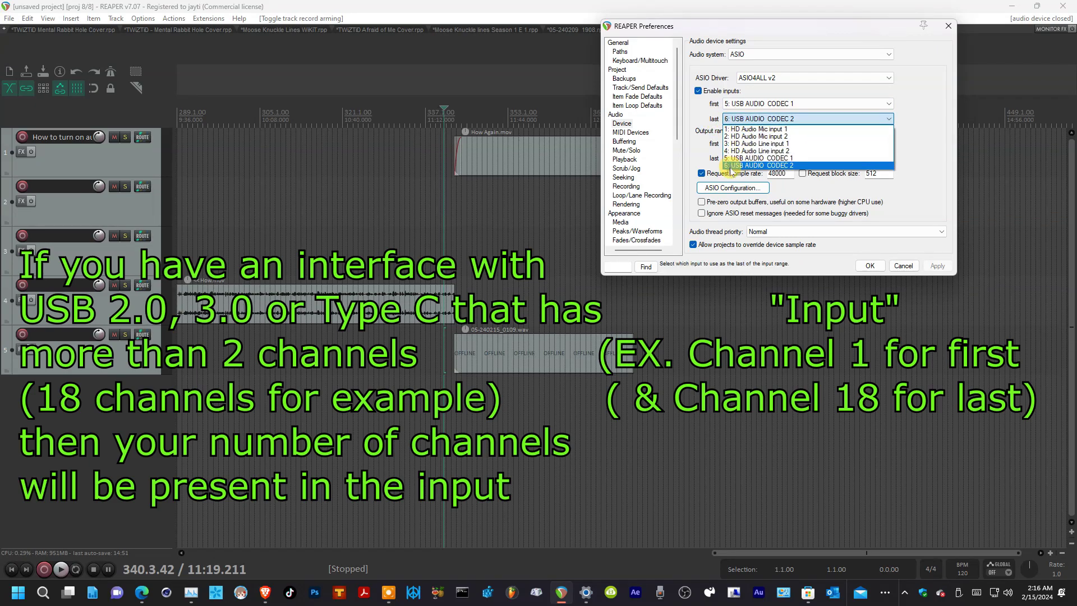
click(731, 166)
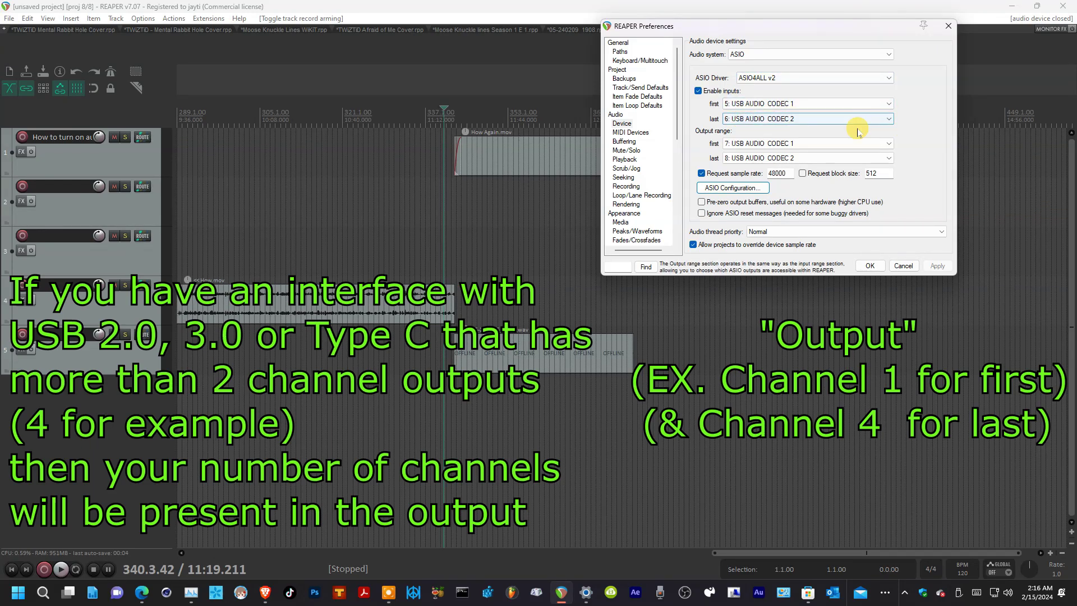
Set the first output to 7: USB AUDIO CODEC 1 and check the choices for the last output
click(730, 144)
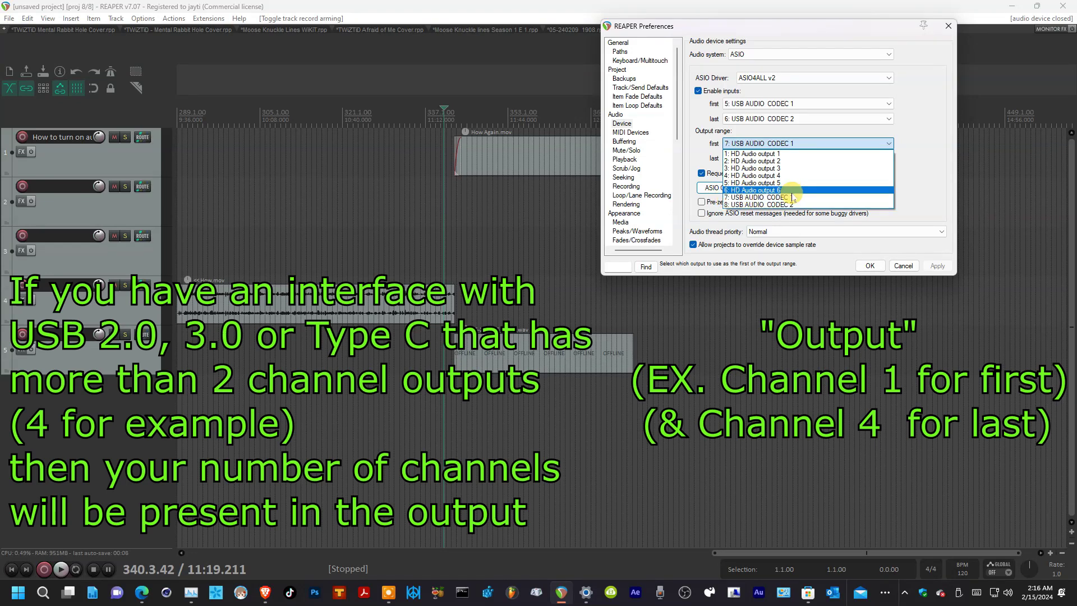
click(751, 197)
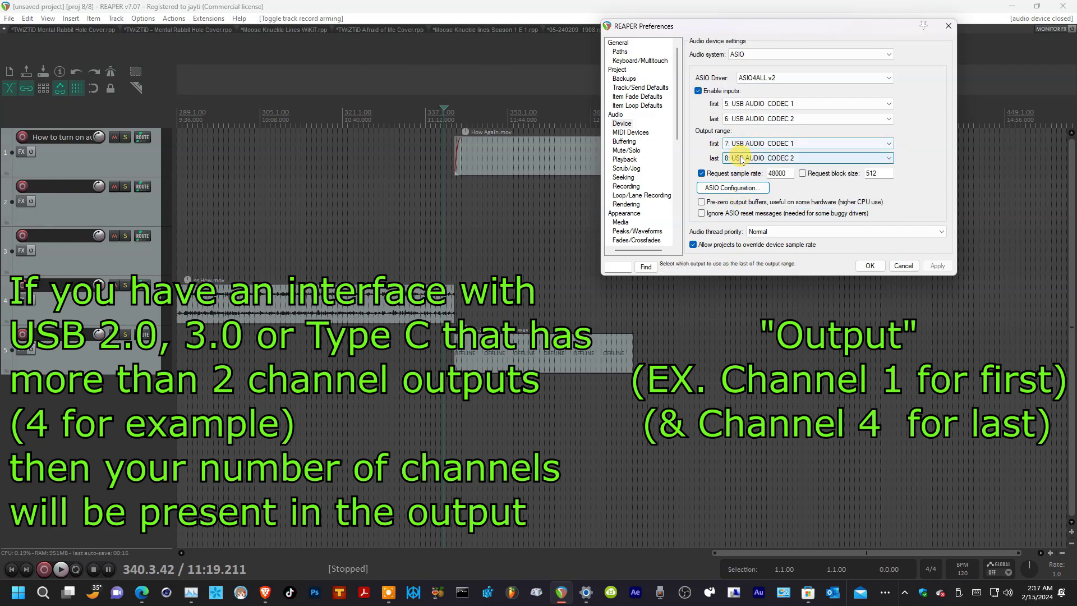
click(744, 158)
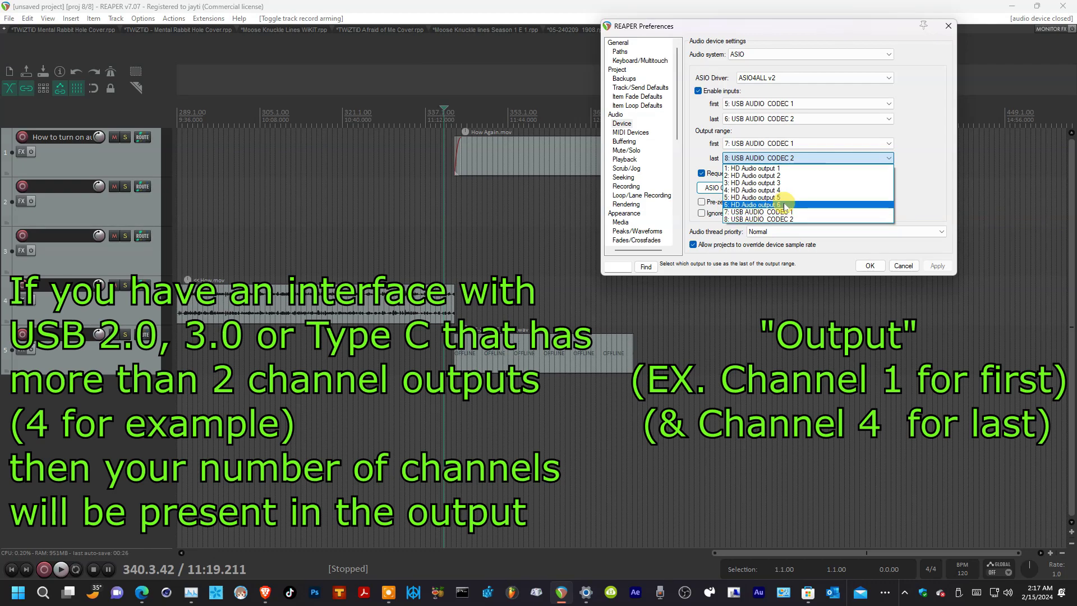
click(925, 151)
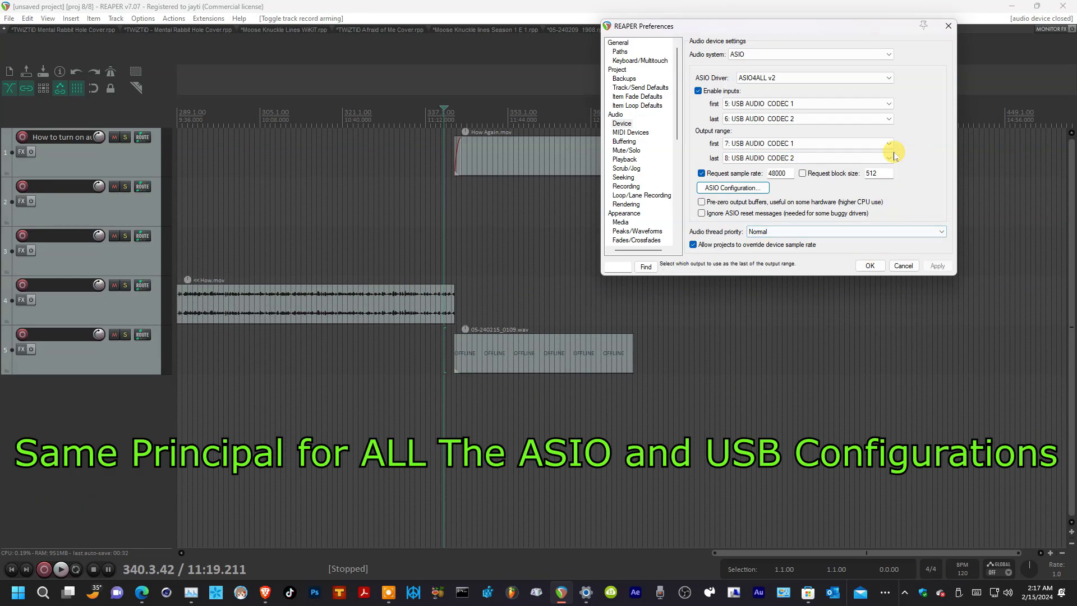
Switch the ASIO driver to FL Studio ASIO and use the input range 1: In 1 to 2: In 2
click(884, 79)
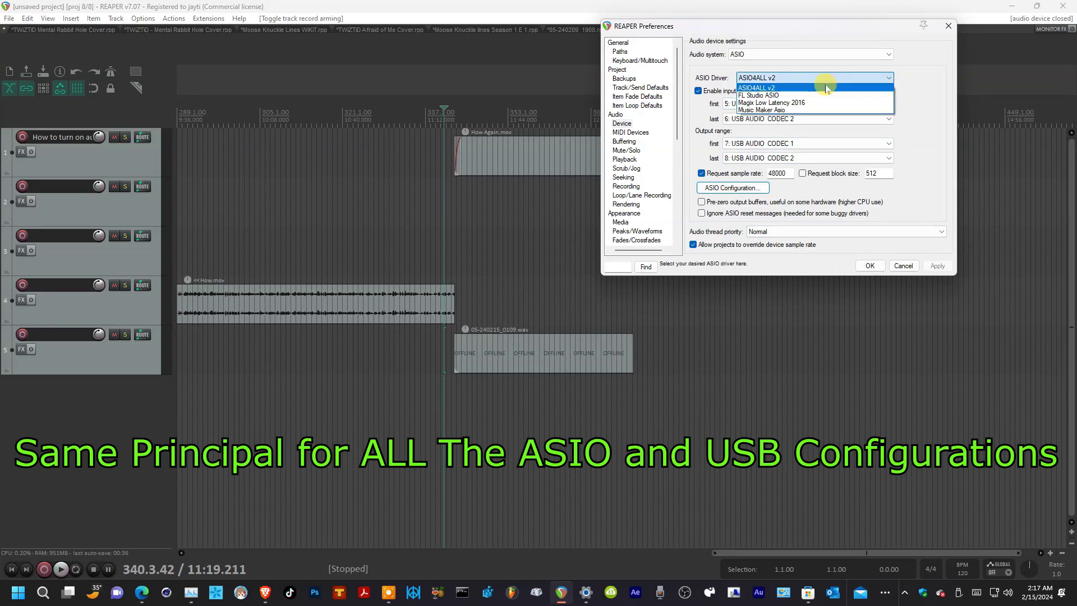
click(770, 96)
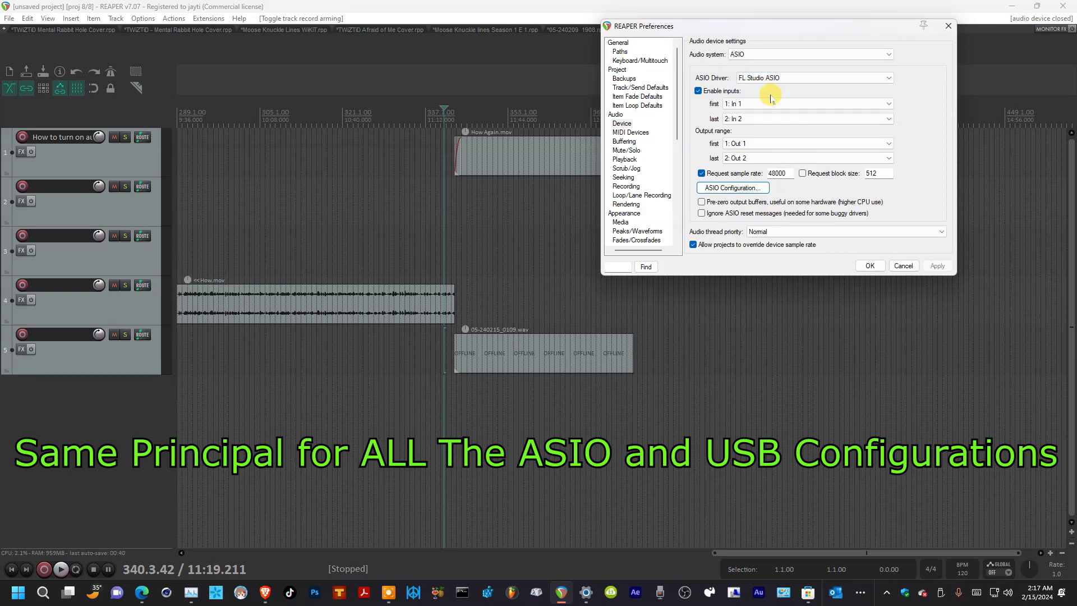
click(859, 104)
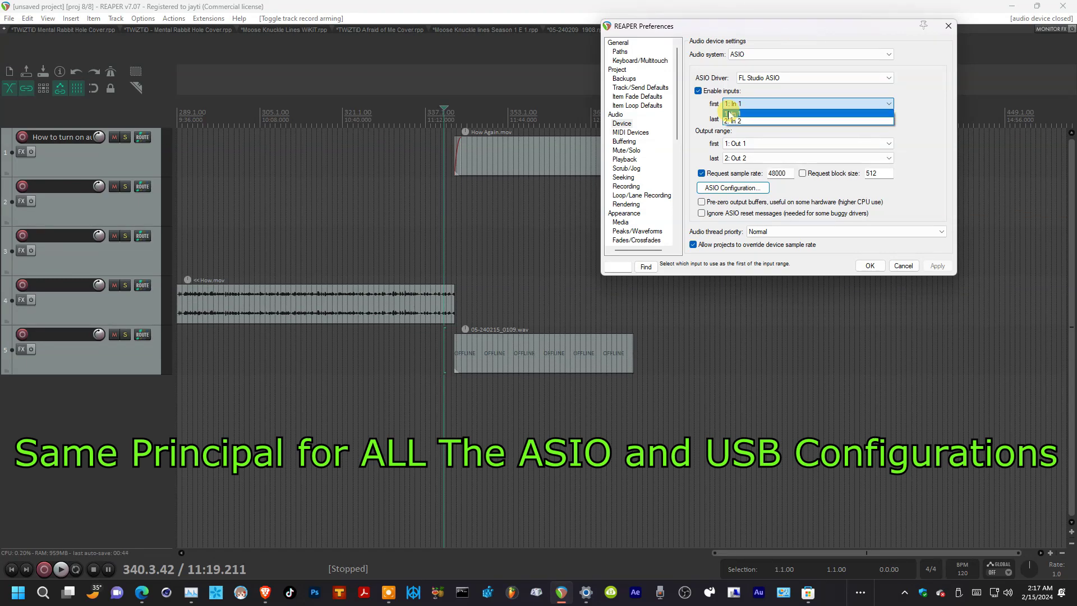
click(783, 103)
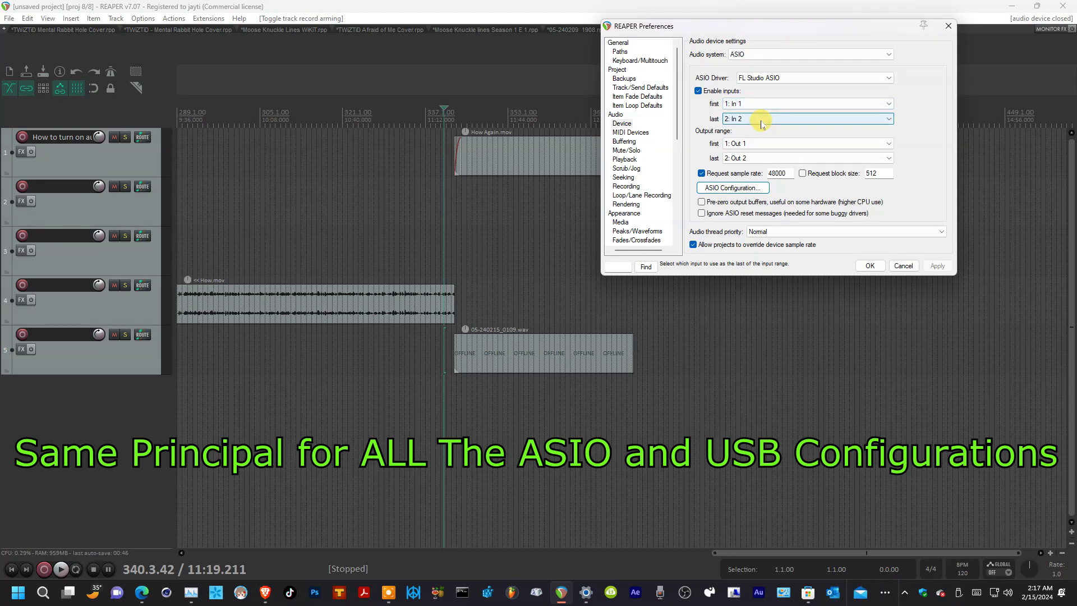
click(761, 120)
click(747, 136)
Check the first and last output choices offered for the FL Studio ASIO driver
click(746, 143)
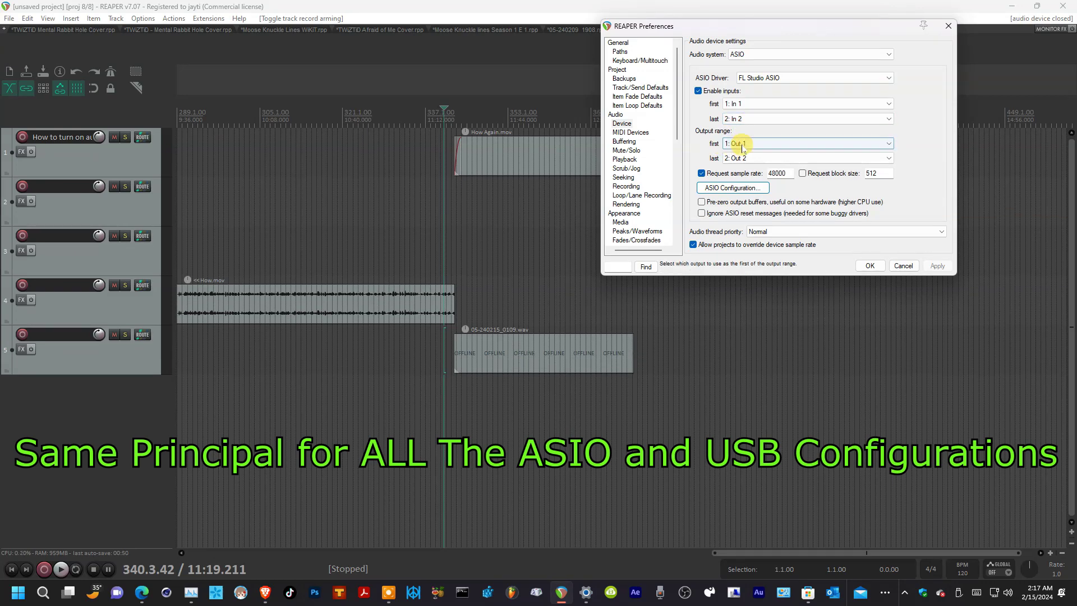
click(778, 143)
click(778, 144)
click(769, 159)
click(769, 159)
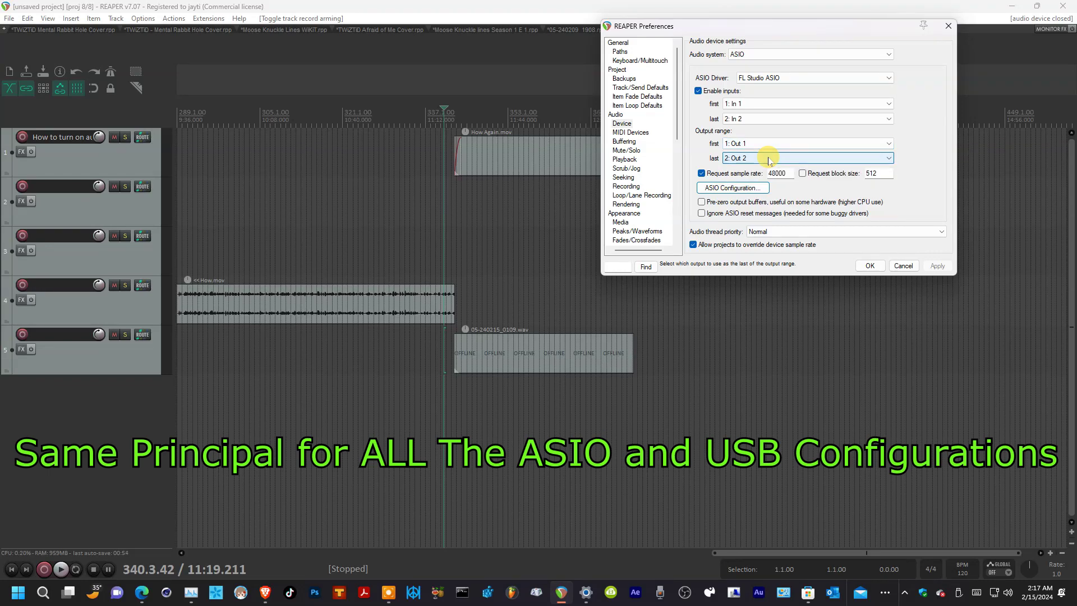
In the FL Studio ASIO configuration, set input to Line (2- USB AUDIO CODEC) and output to Speakers (2- USB AUDIO CODEC), and close it
click(726, 189)
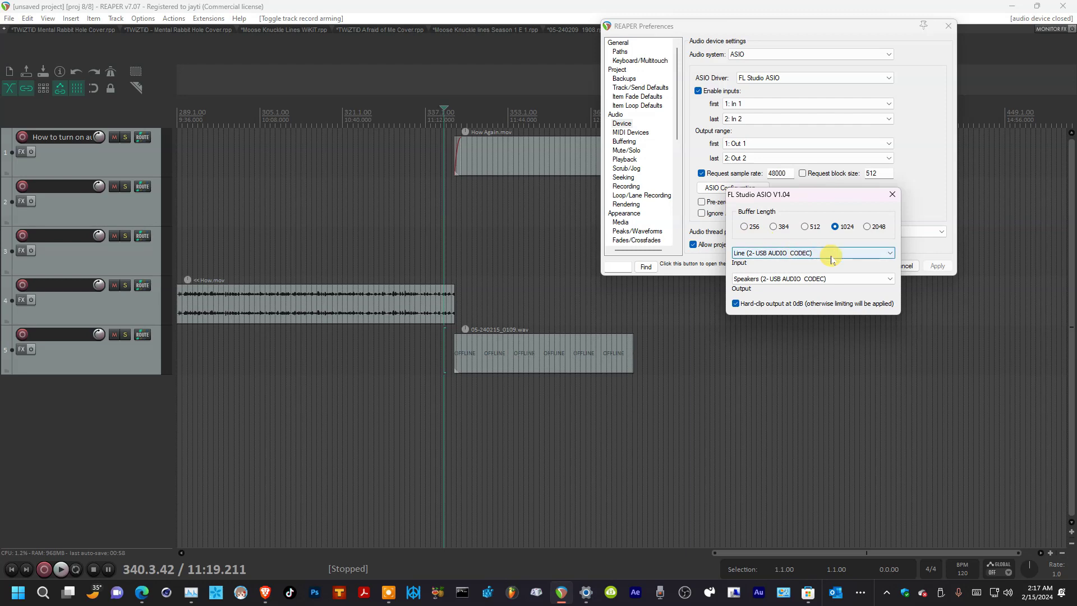
click(829, 256)
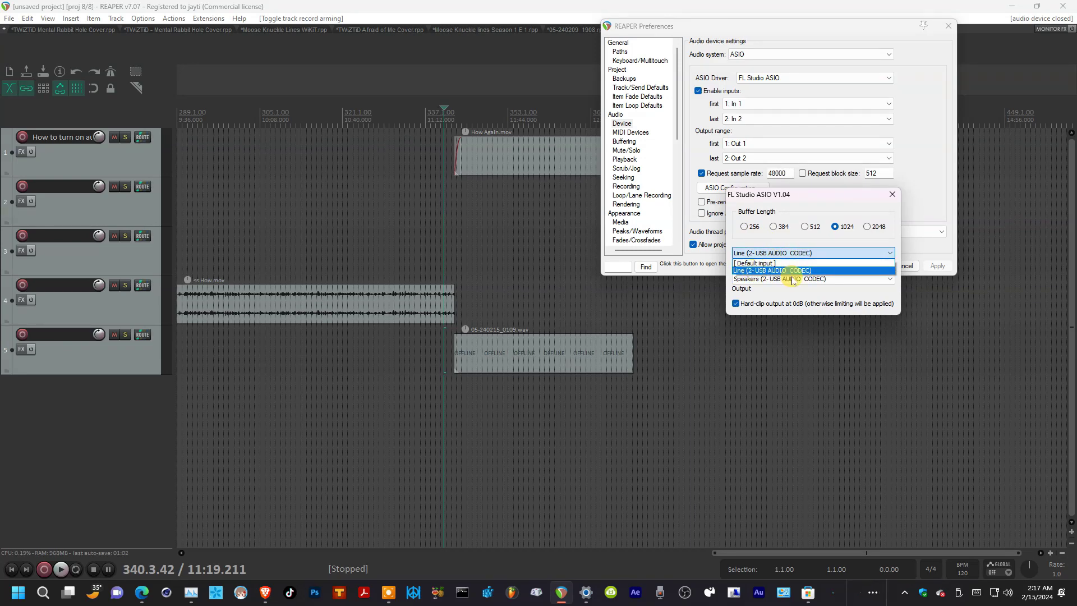
click(794, 272)
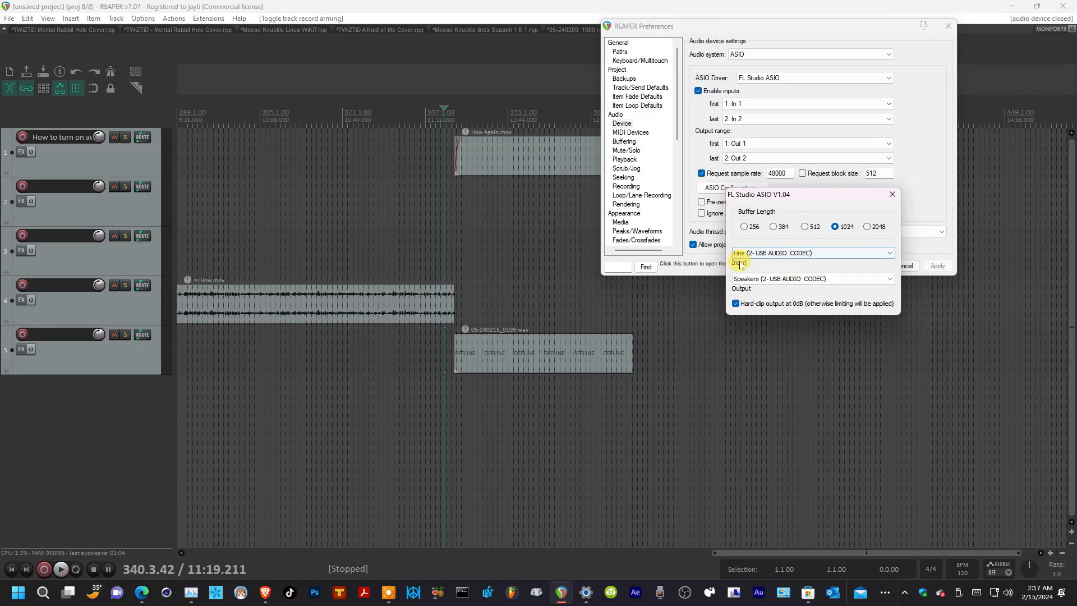
click(823, 280)
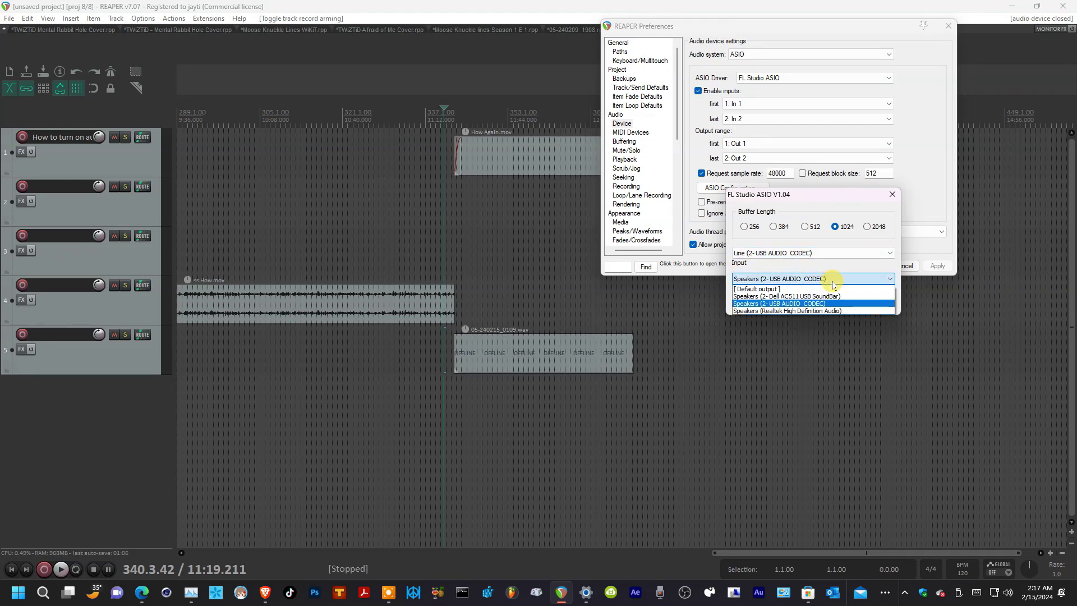
click(786, 304)
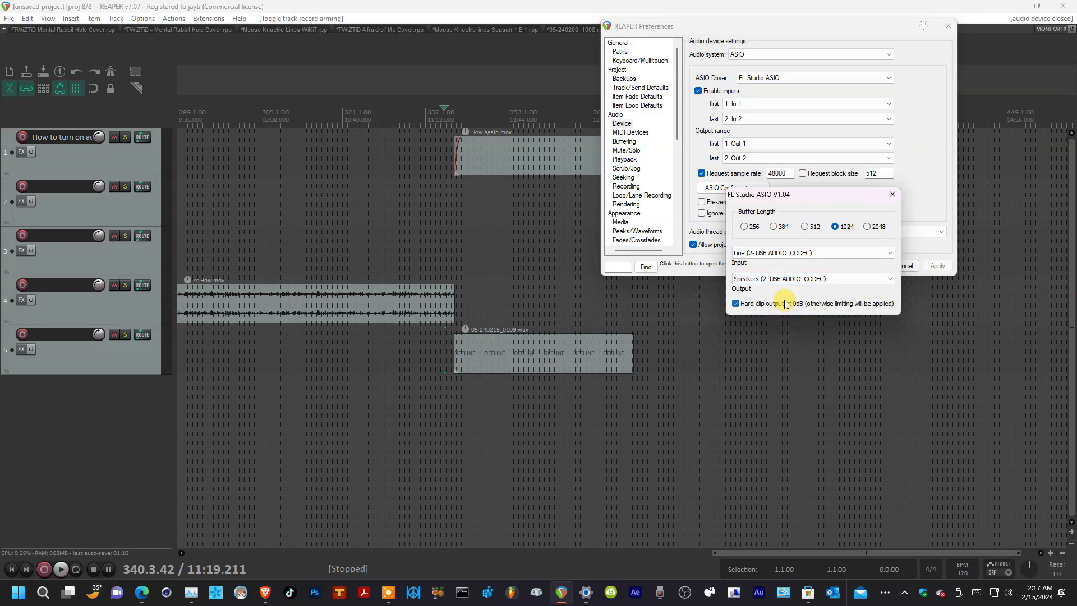
click(892, 194)
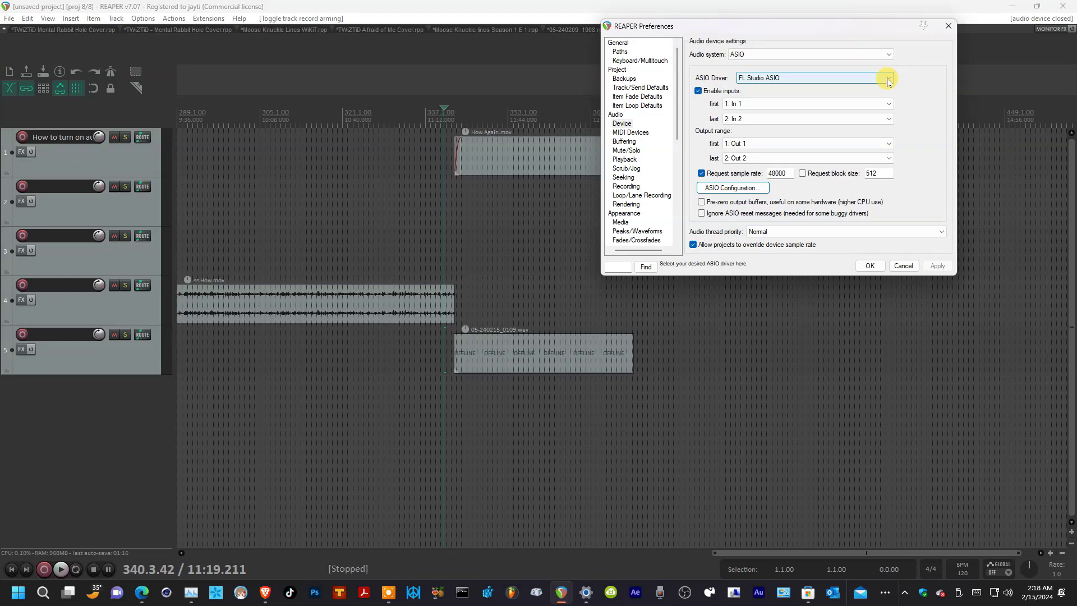
Switch the audio system to DirectSound and check its available input and output devices
click(888, 53)
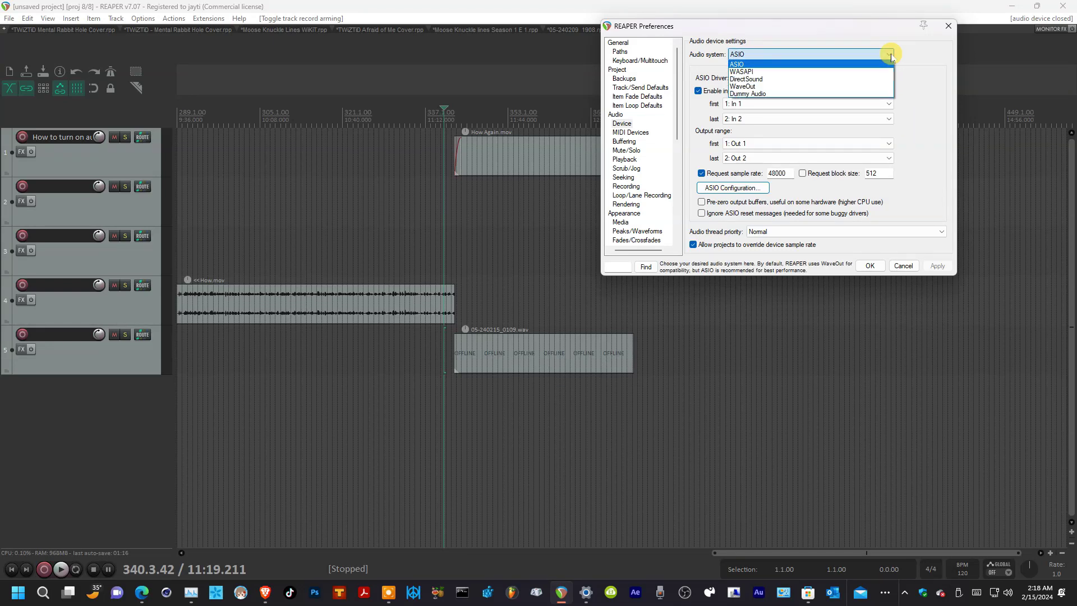
click(753, 80)
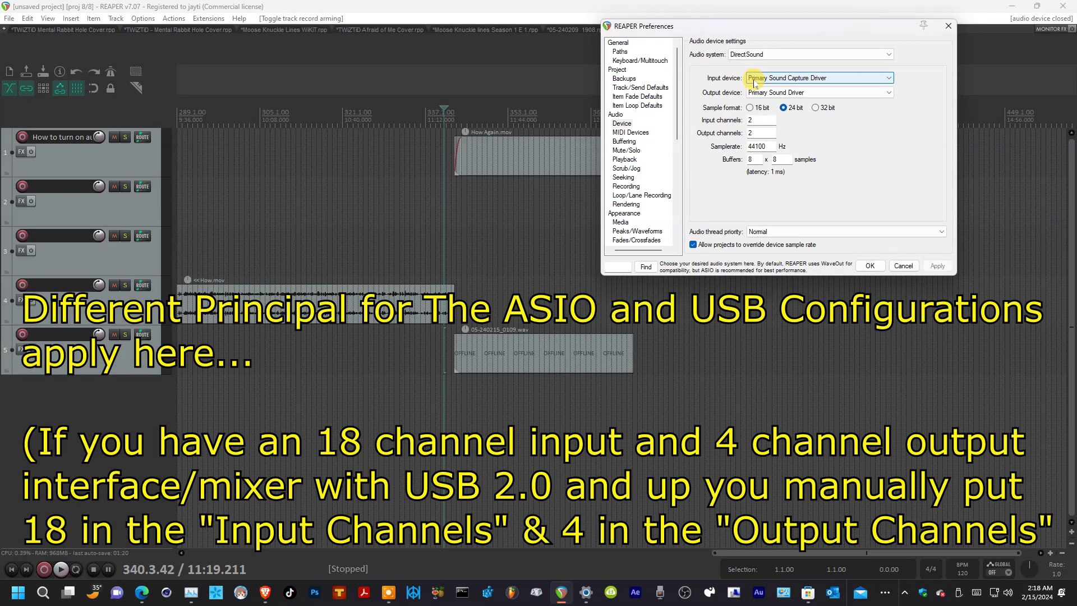
click(852, 79)
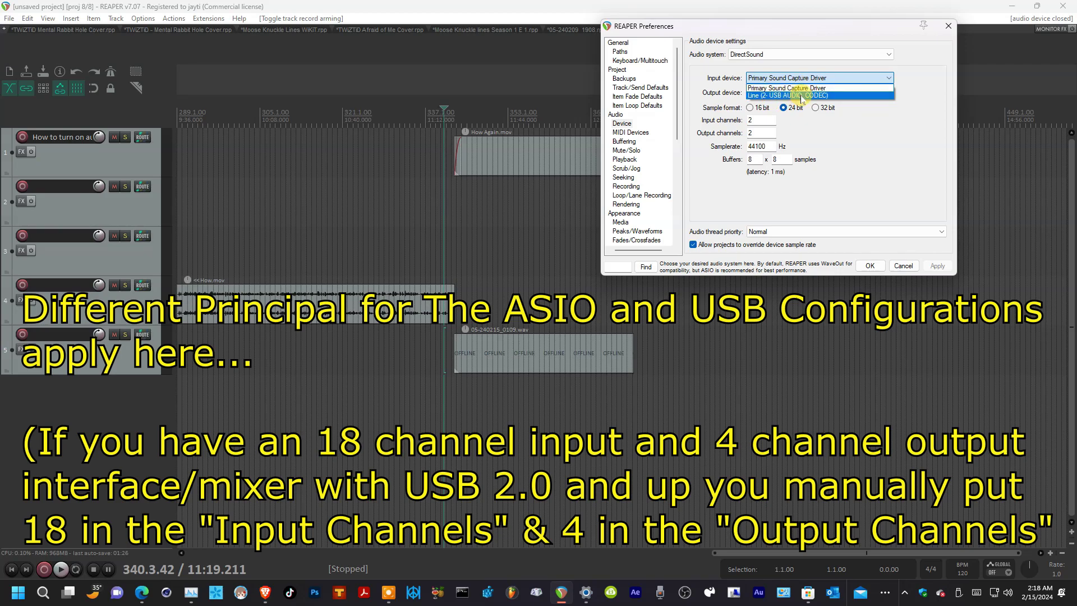
click(816, 78)
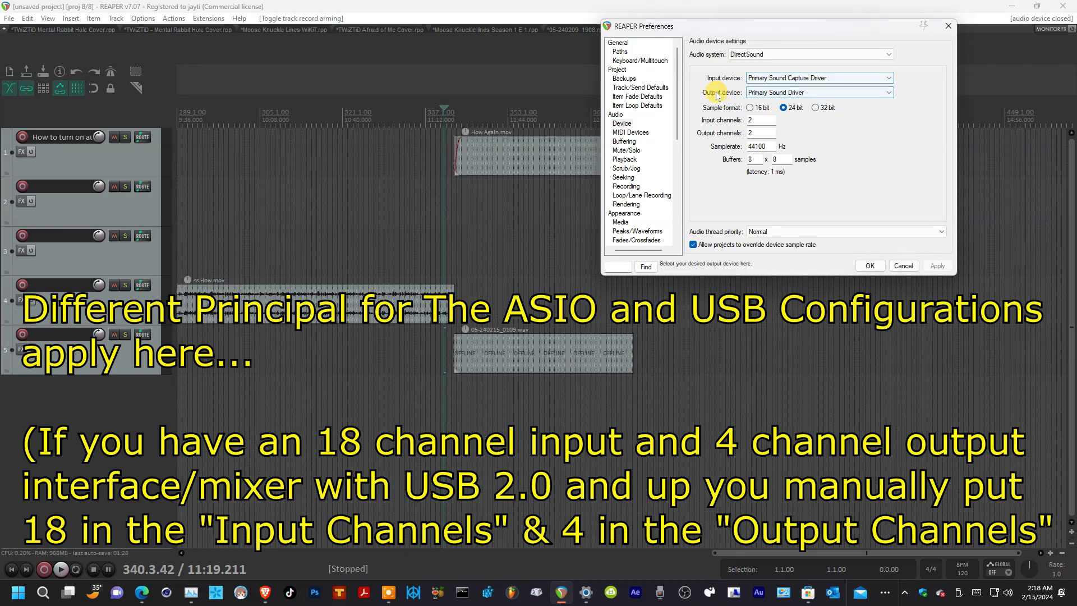
click(820, 93)
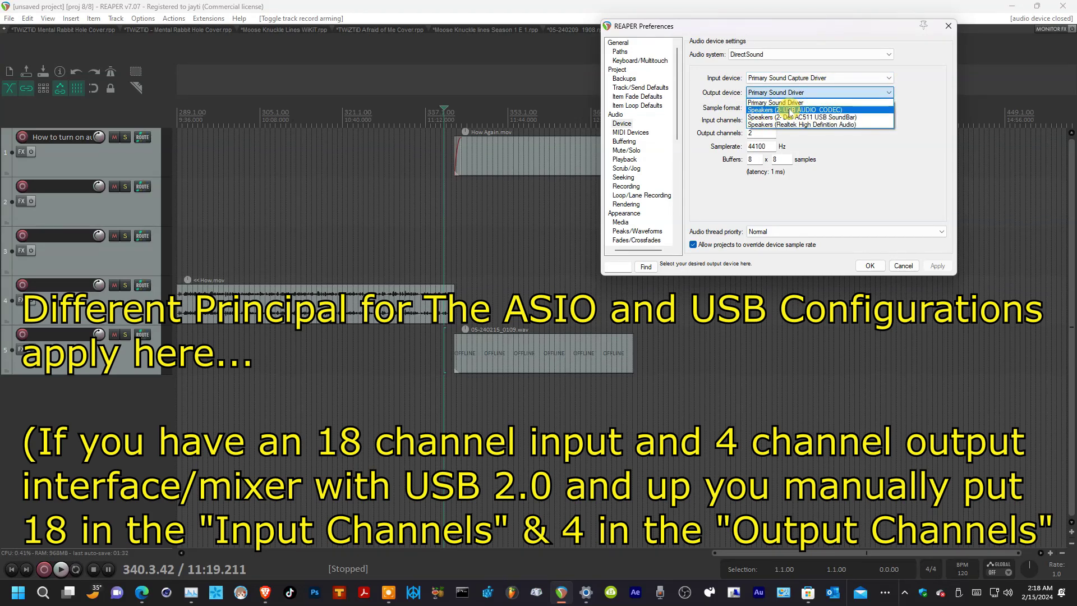
click(914, 81)
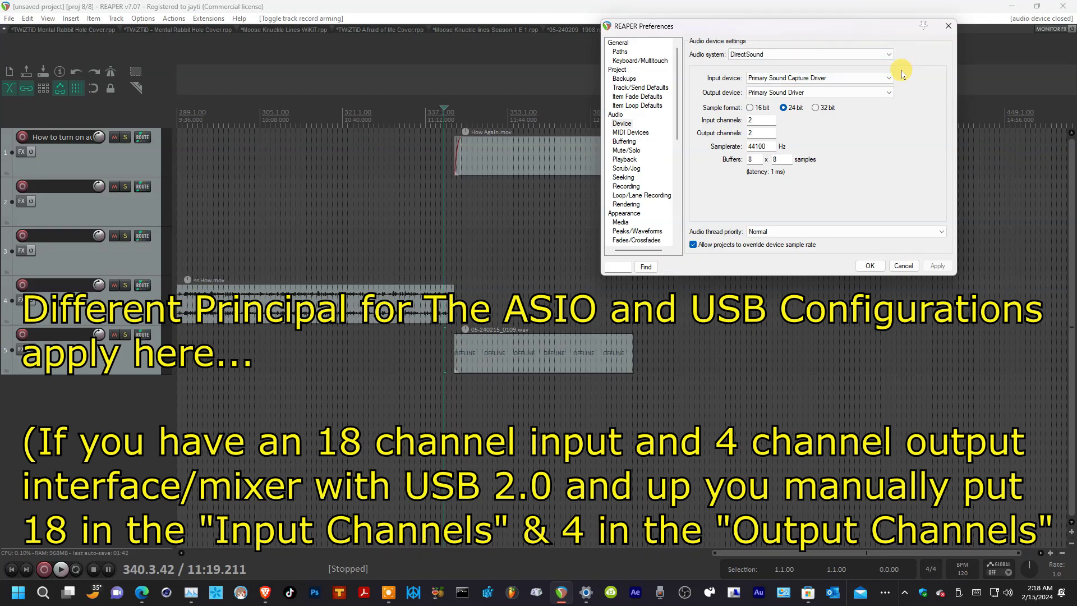
Switch the audio system to WaveOut and check its available input and output devices
click(811, 53)
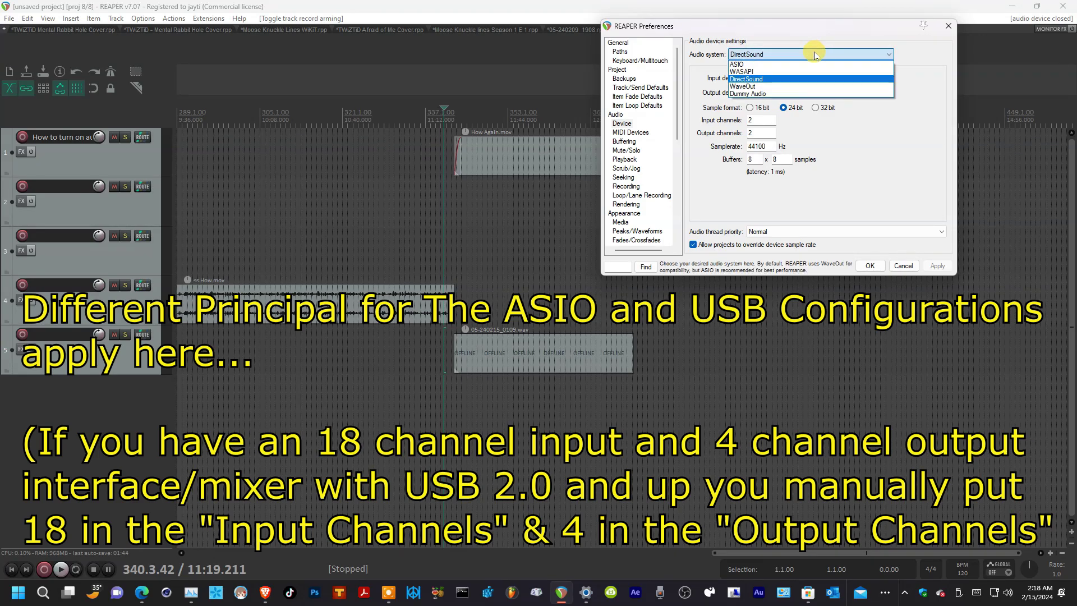
click(807, 85)
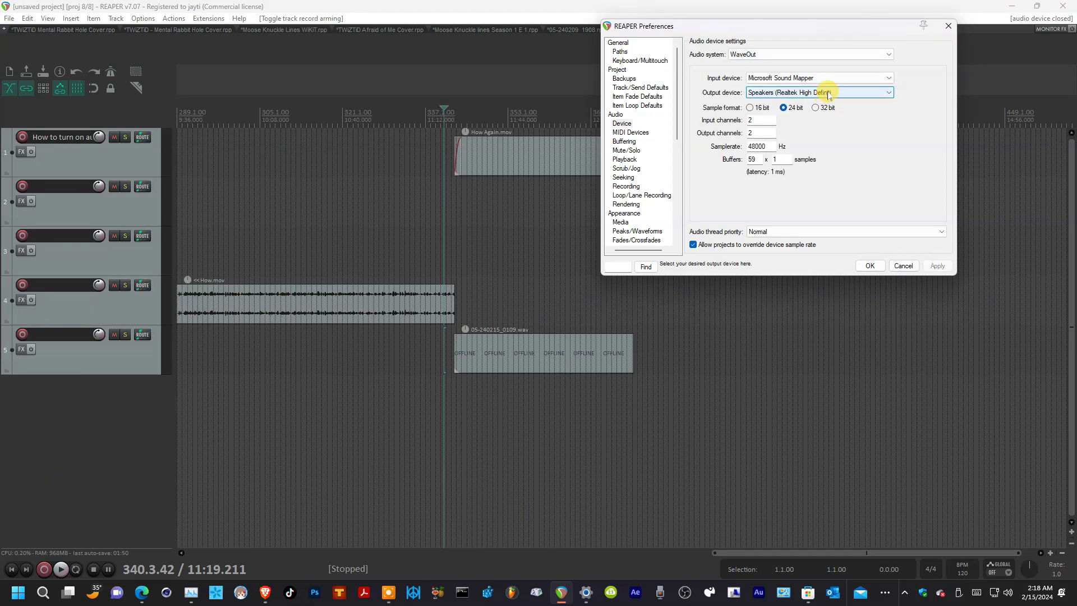
click(855, 78)
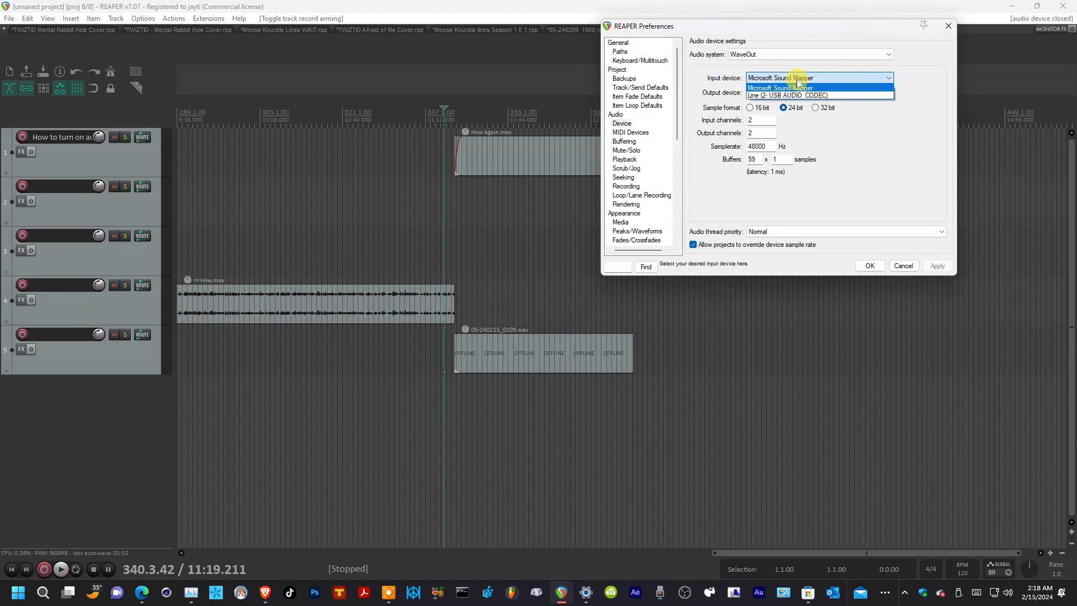
click(902, 131)
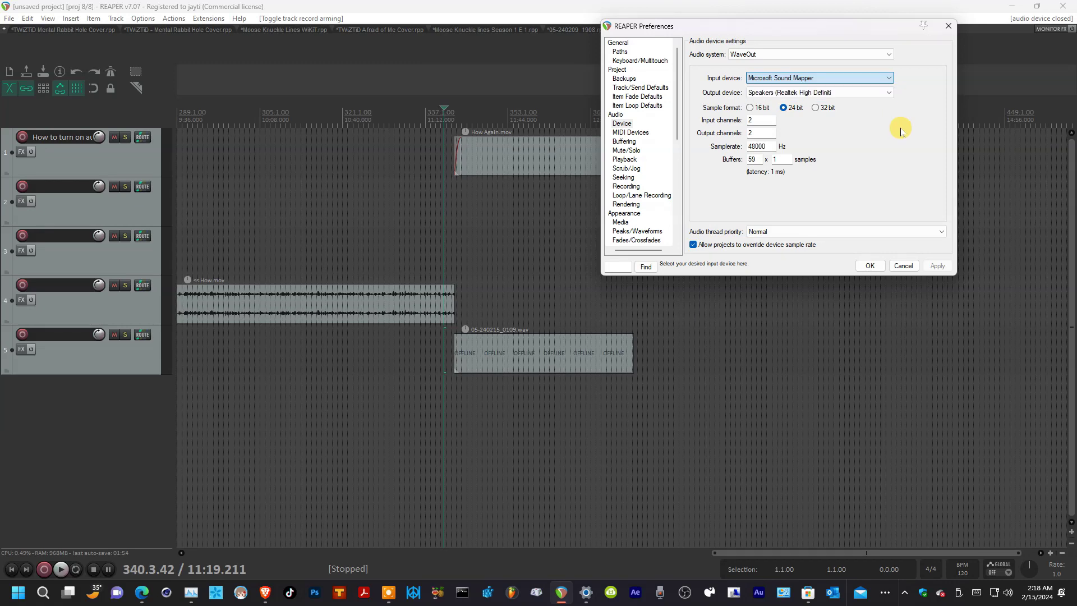
click(841, 92)
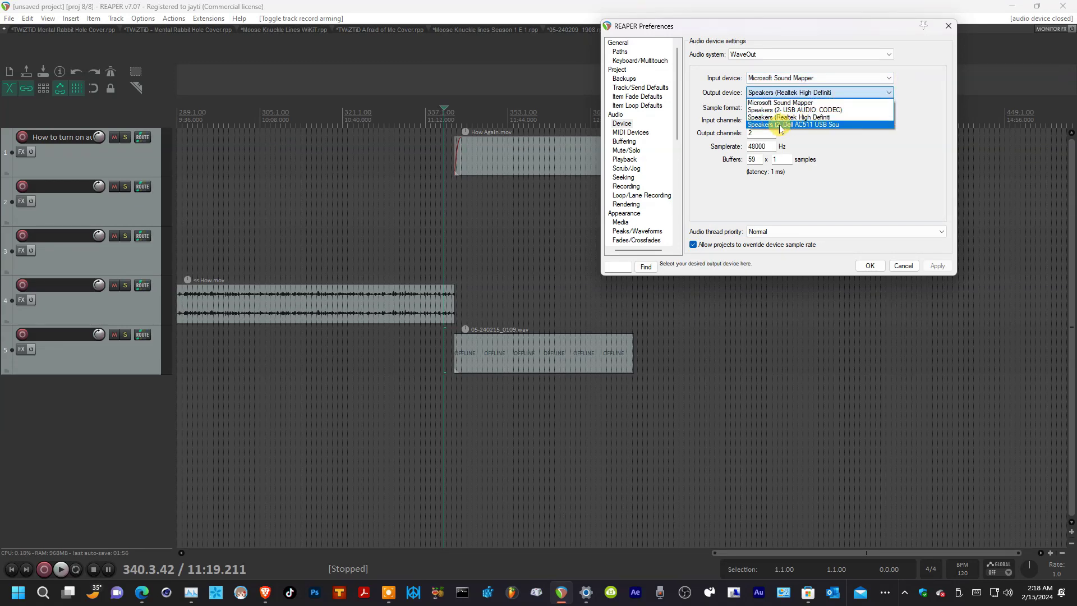
click(906, 168)
Switch the audio system to ASIO with the Magix Low Latency 2016 driver and confirm the preferences
click(880, 54)
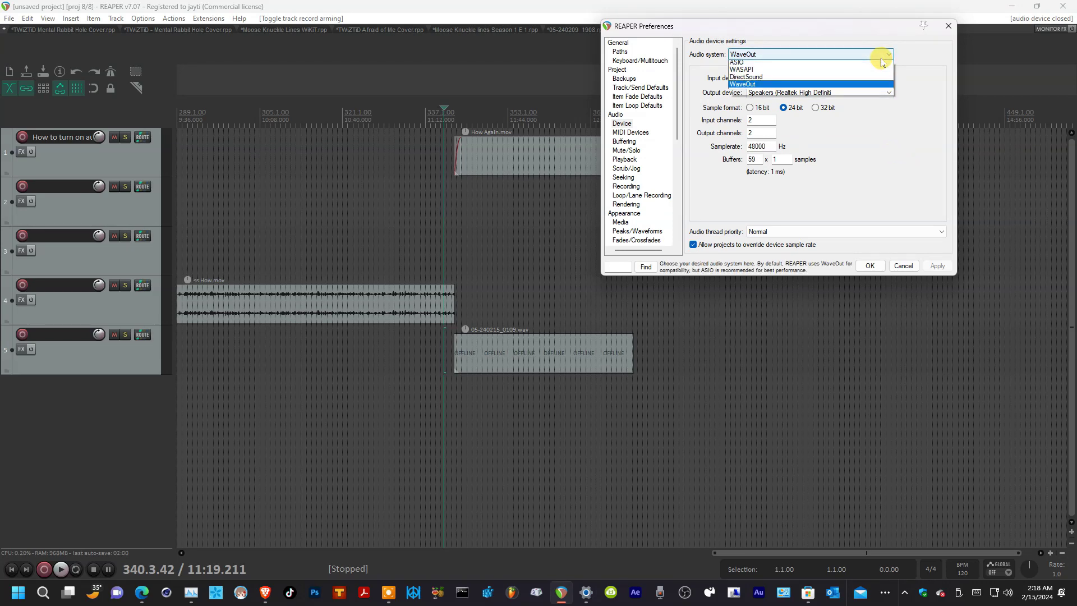
click(743, 63)
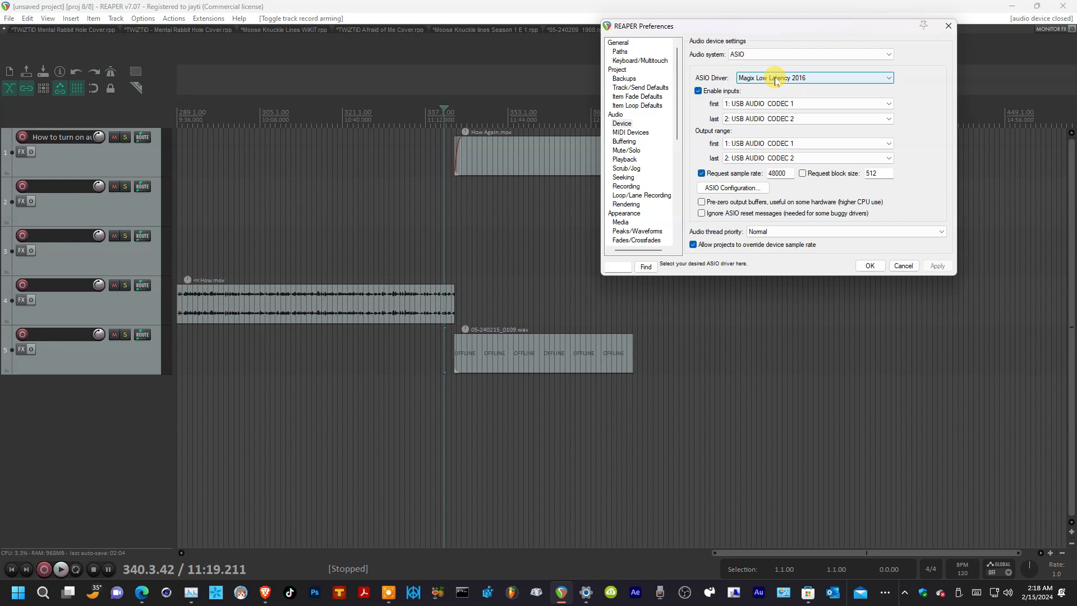
click(869, 266)
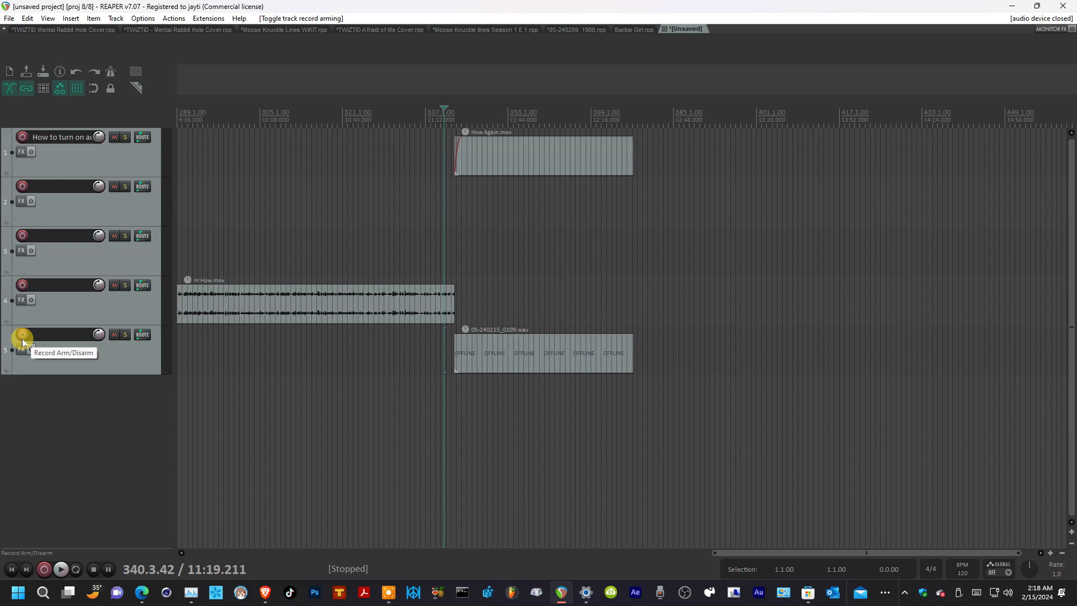
Add two new tracks below track 5
double_click(28, 395)
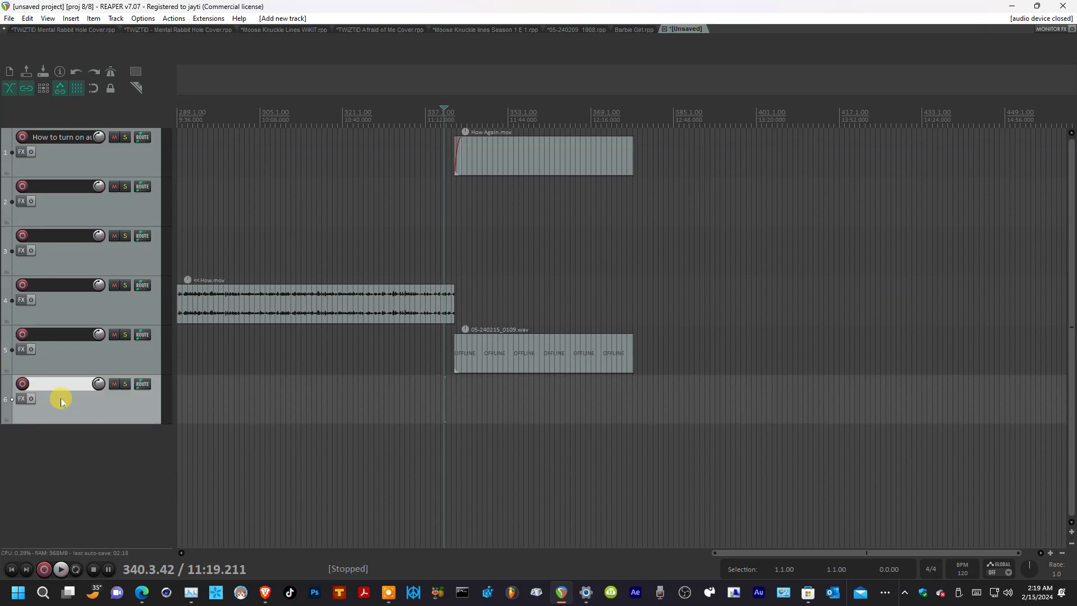
right_click(45, 445)
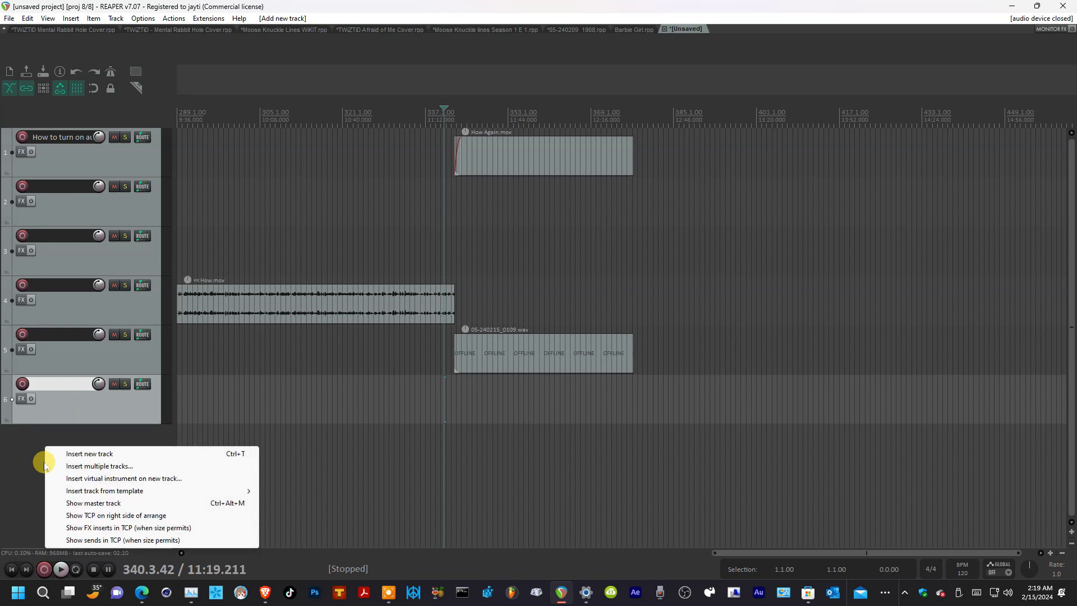
click(98, 454)
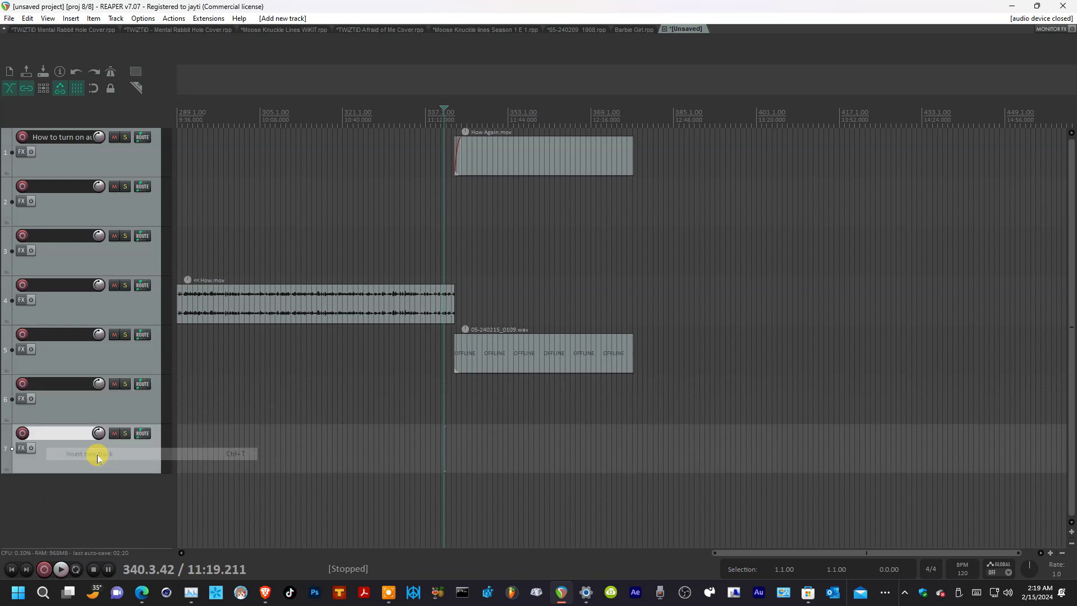
Arm track 7 for recording and set its record mode to input (audio or MIDI)
click(22, 436)
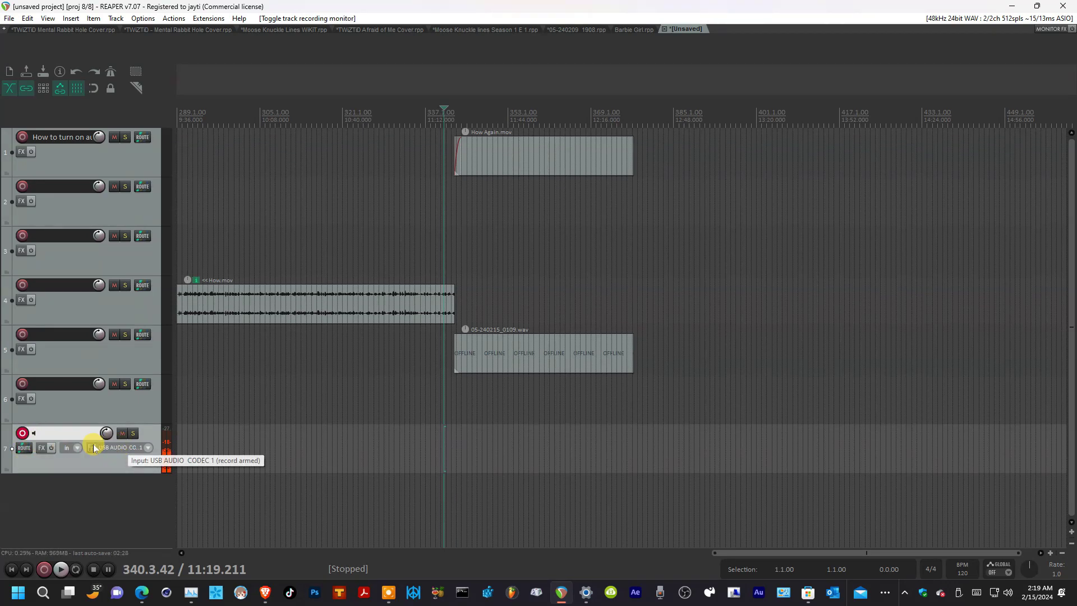
click(69, 449)
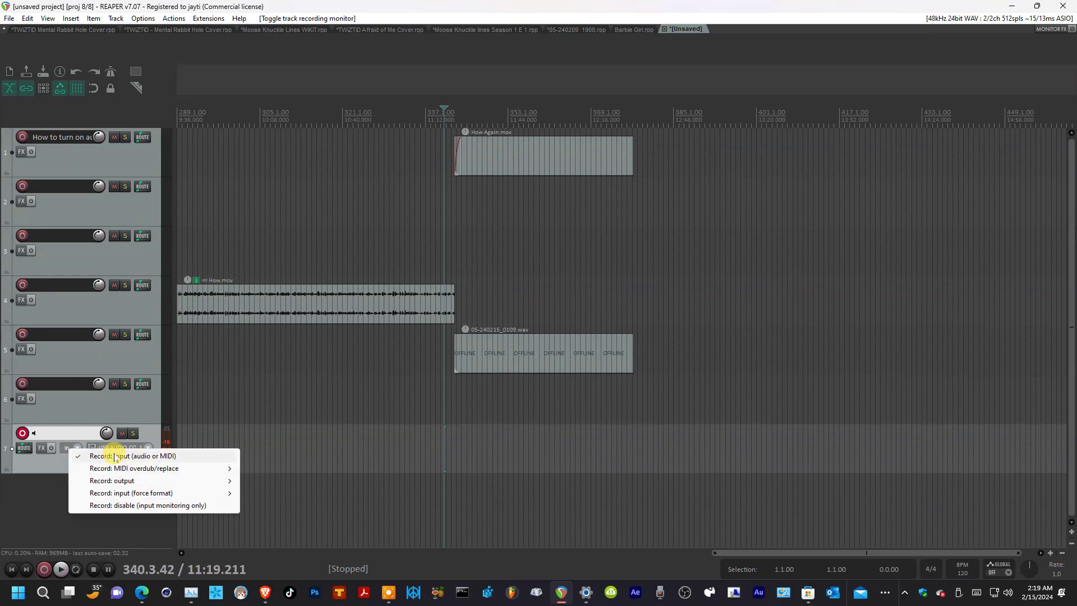
click(139, 461)
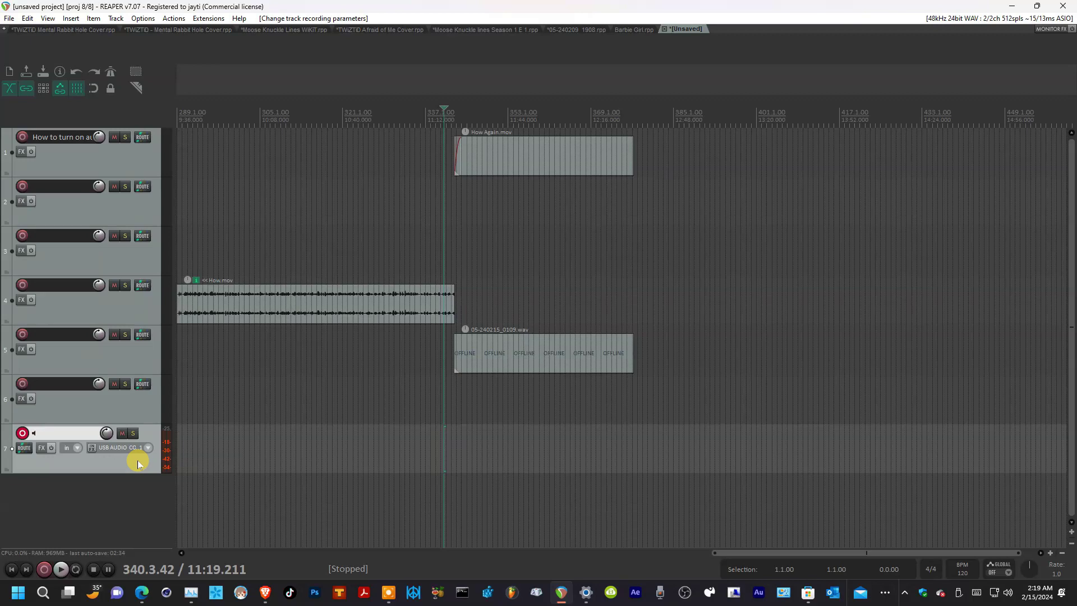
Try the stereo input USB AUDIO CODEC 1 / USB AUDIO CODEC 2 on track 7
click(115, 448)
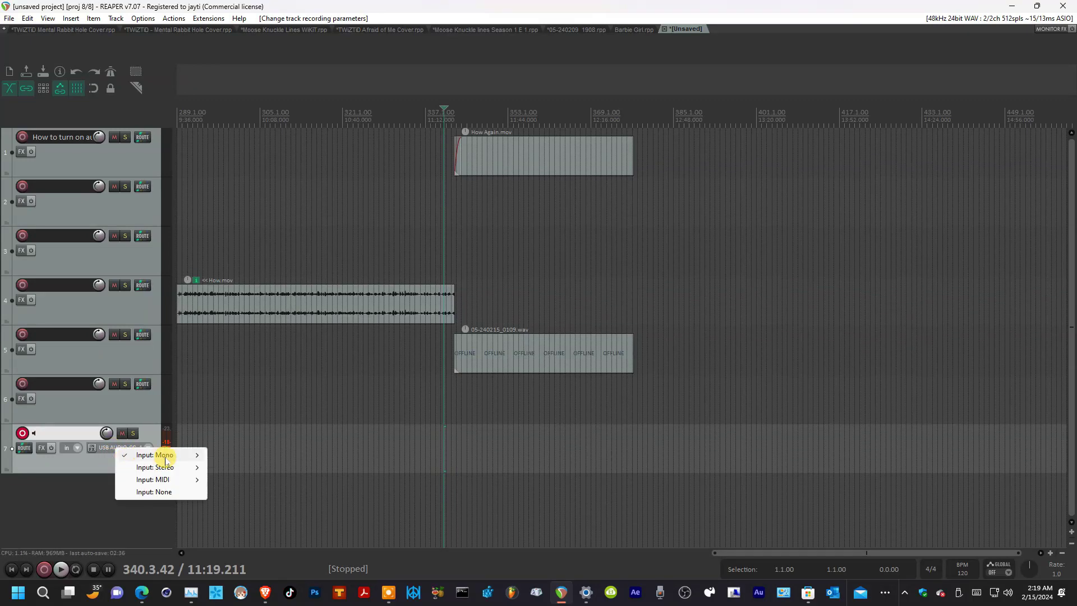
mouse_move(165, 458)
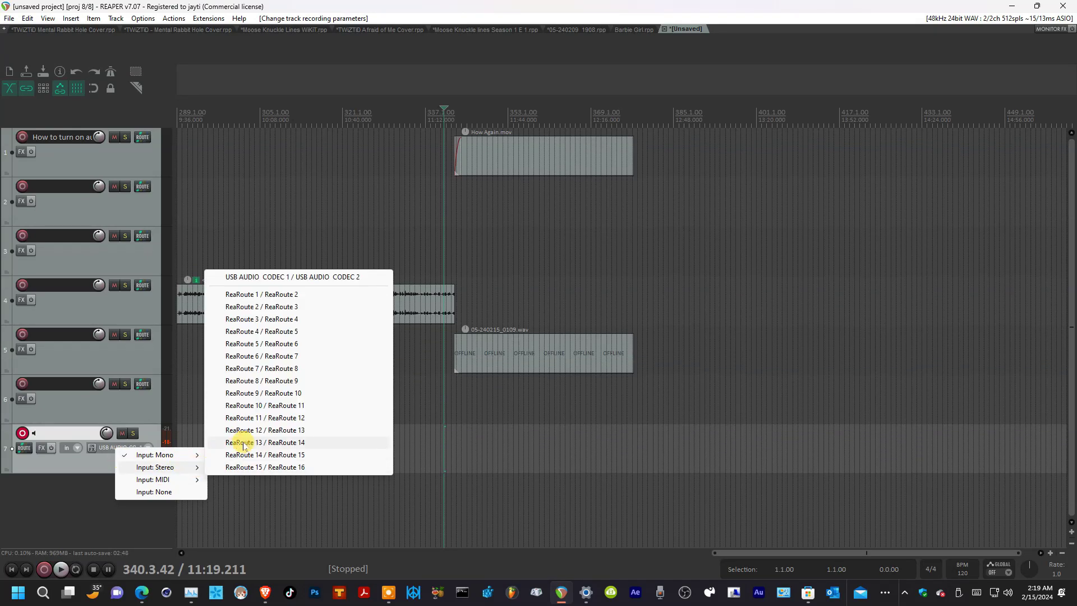
click(260, 278)
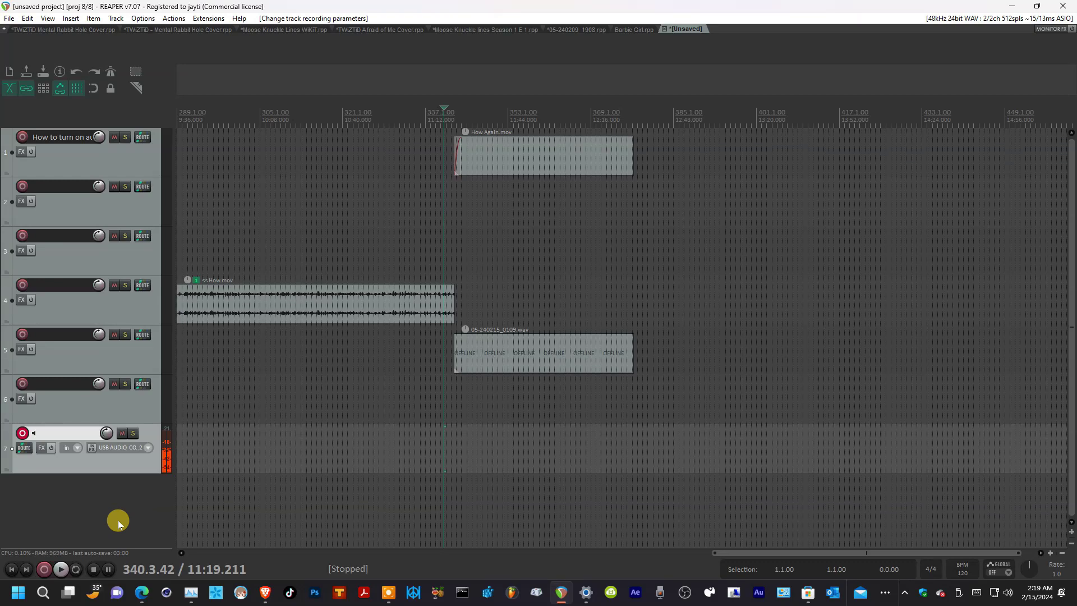
Try the mono inputs USB AUDIO CODEC 1 and USB AUDIO CODEC 2 on track 7 in turn
click(112, 446)
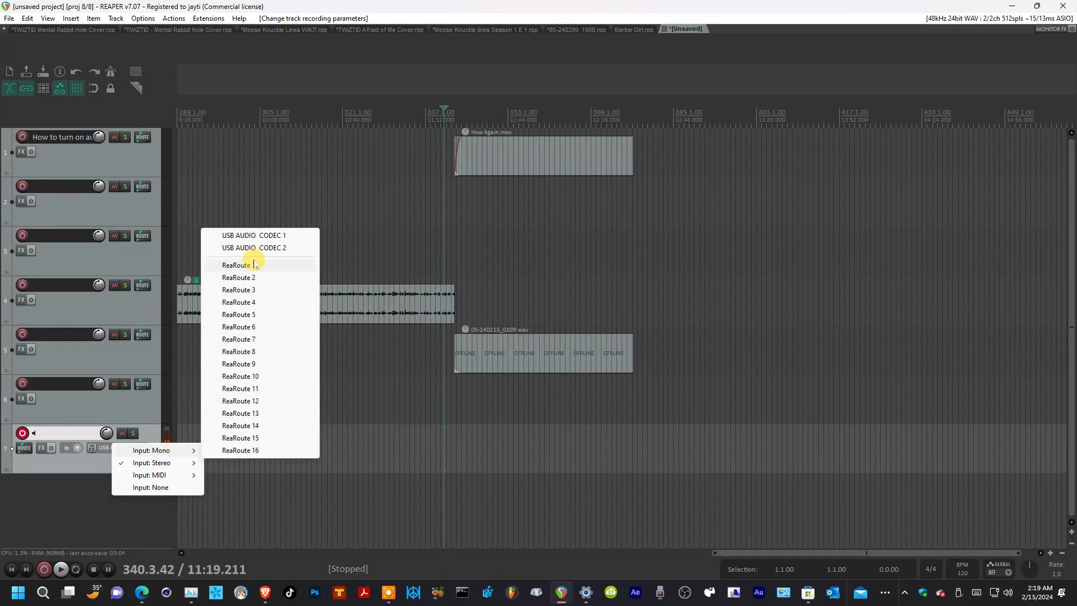
click(258, 236)
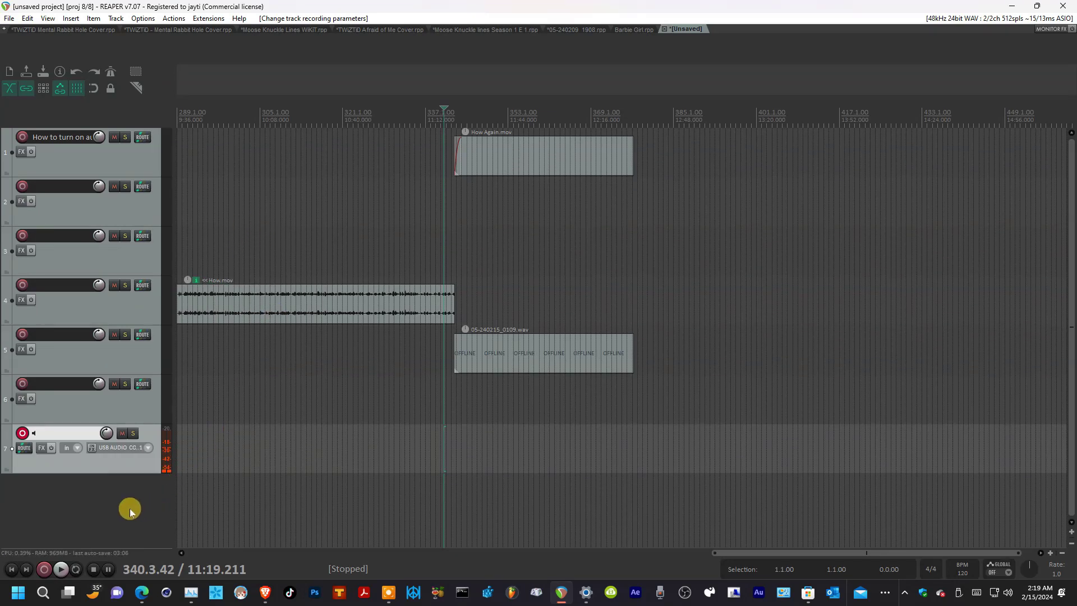
click(122, 449)
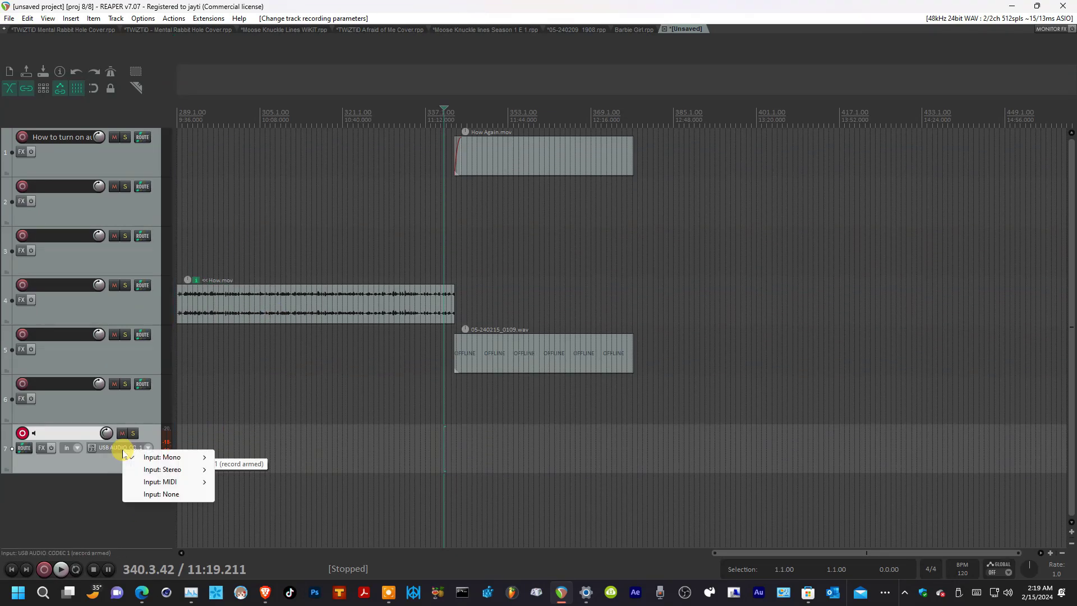
mouse_move(196, 456)
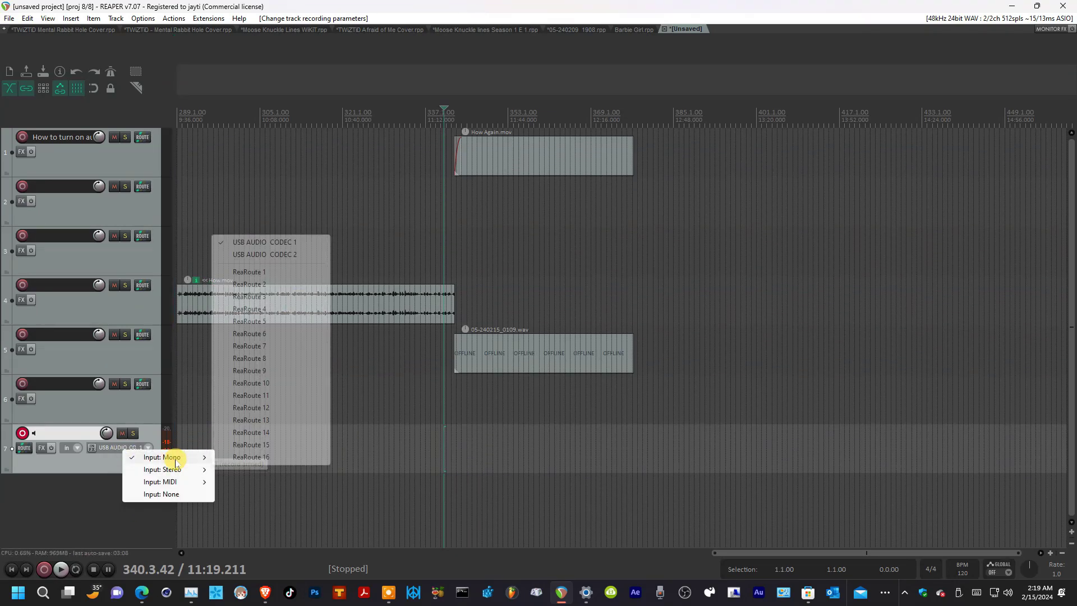
click(262, 256)
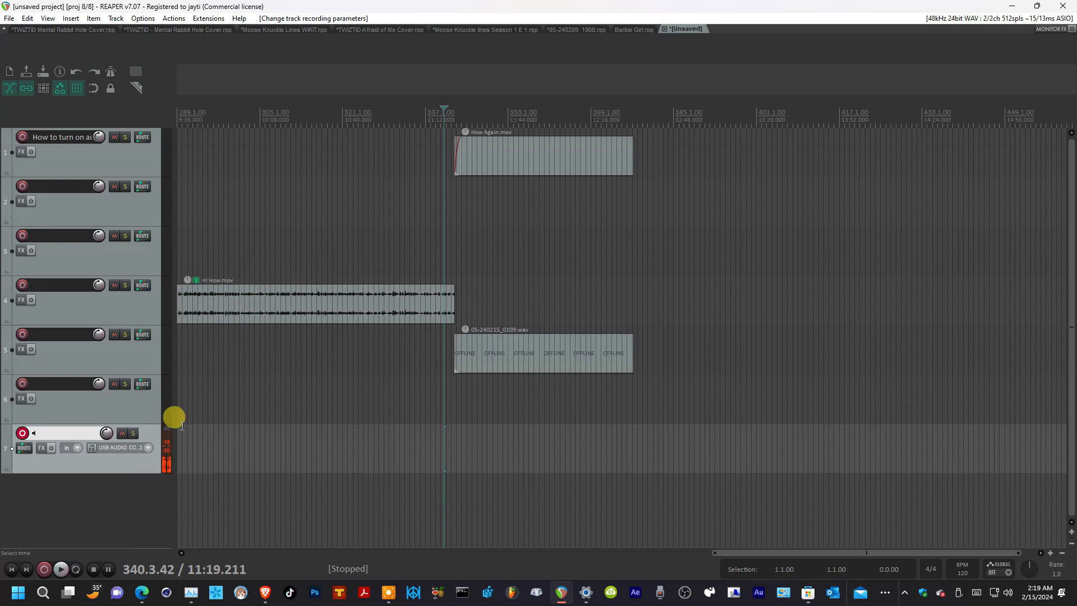
Switch track 7 back to the stereo input USB AUDIO CODEC 1 / USB AUDIO CODEC 2
click(125, 447)
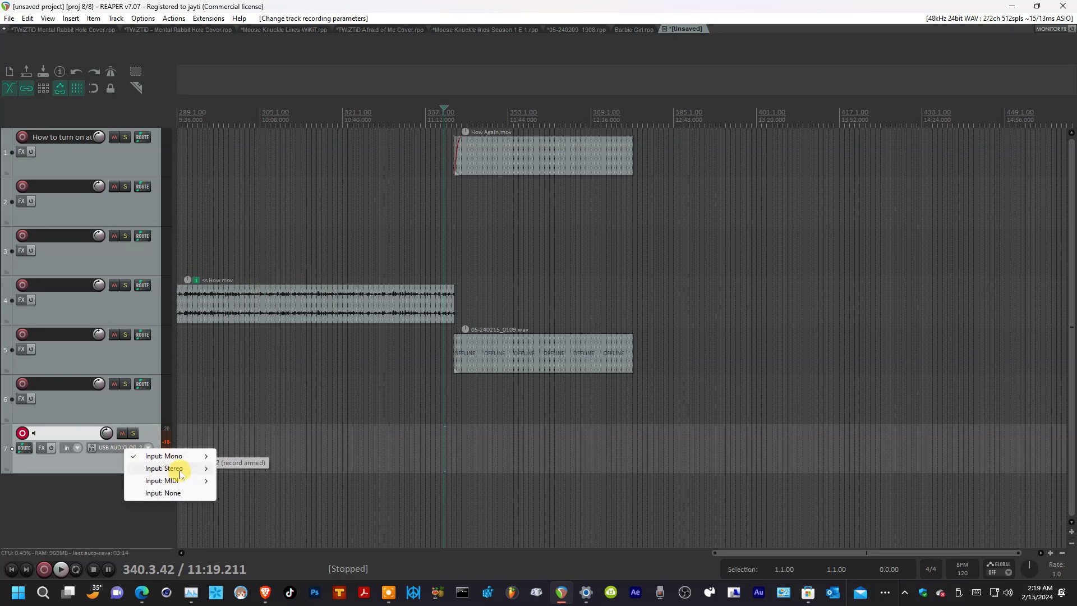
mouse_move(165, 468)
click(294, 275)
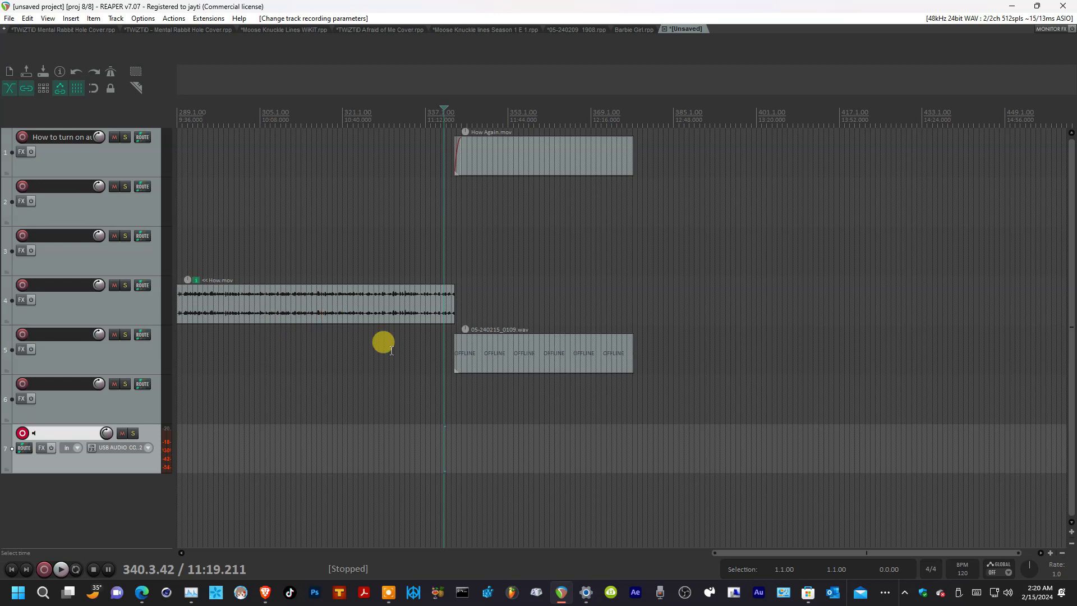
Examine the existing audio clips on the tracks above track 7 across the whole timeline
scroll(392, 365, down, 4)
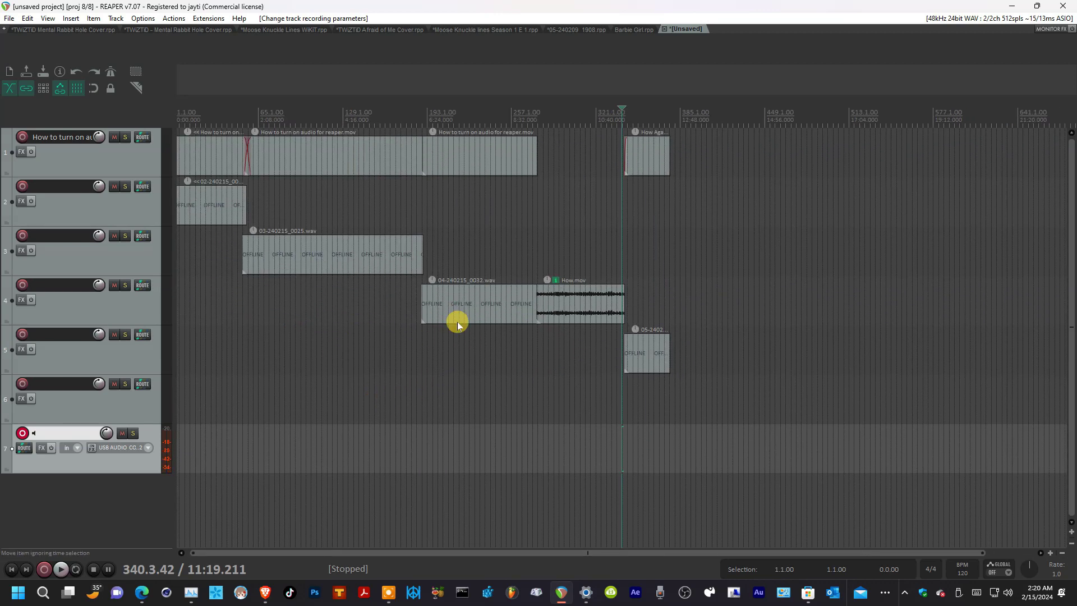
click(448, 362)
click(364, 311)
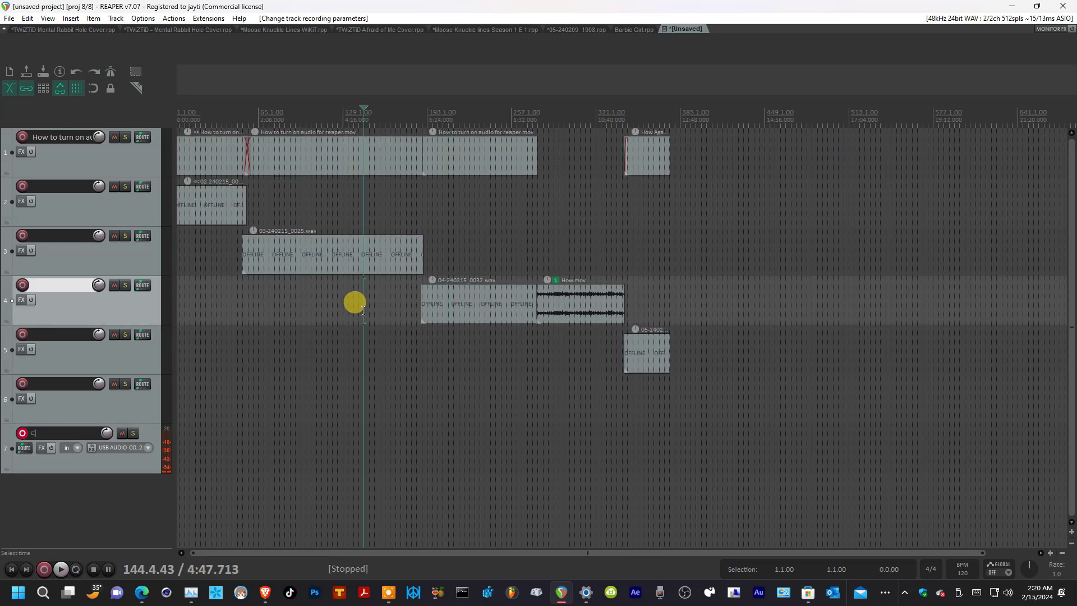
click(288, 252)
click(291, 250)
click(471, 306)
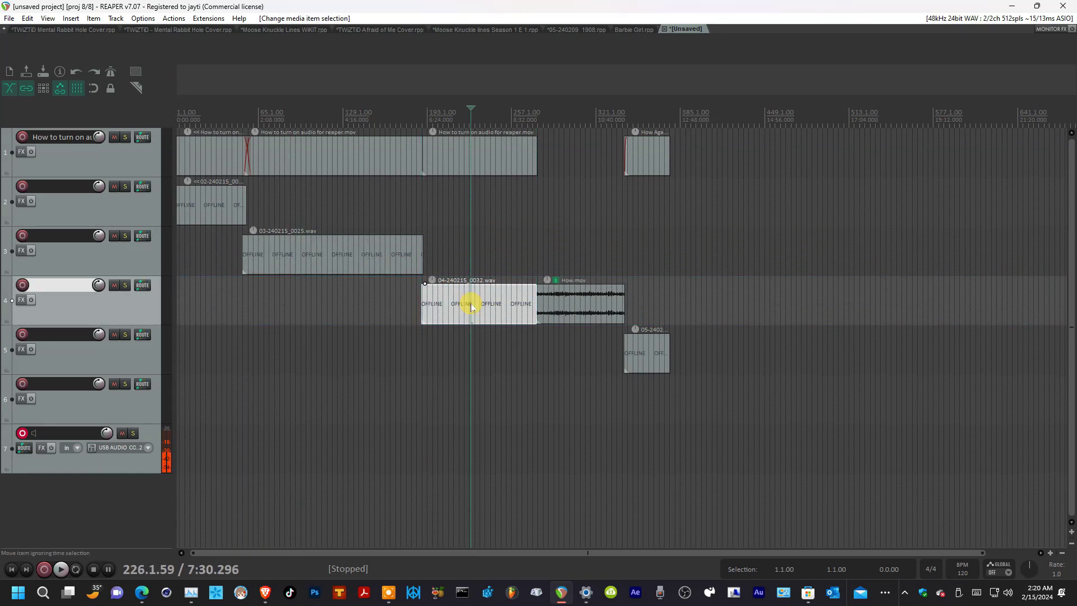
click(223, 213)
scroll(345, 387, down, 4)
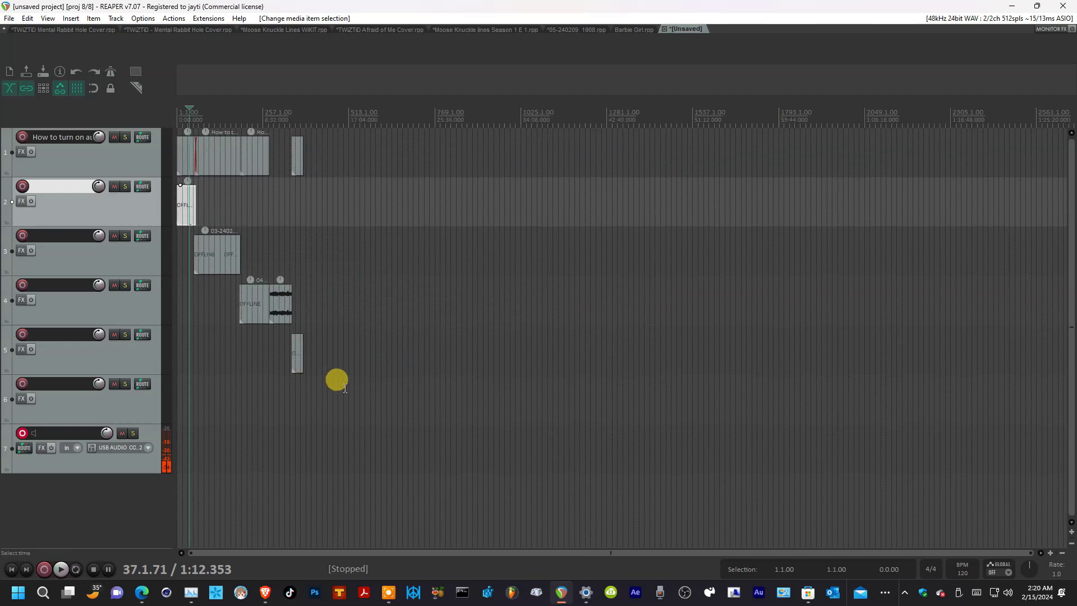
scroll(345, 387, up, 5)
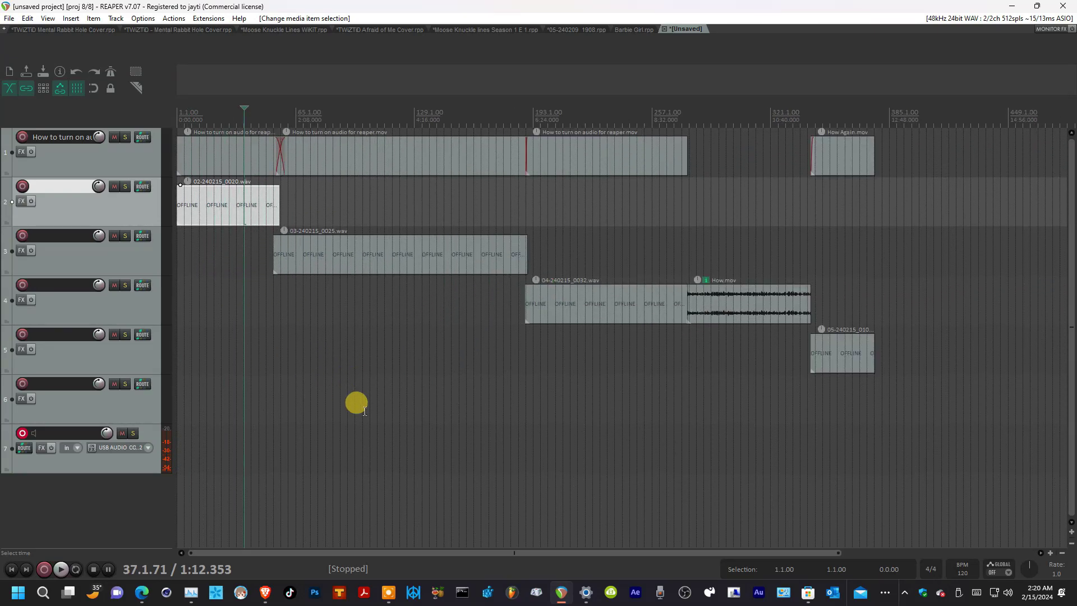
click(83, 504)
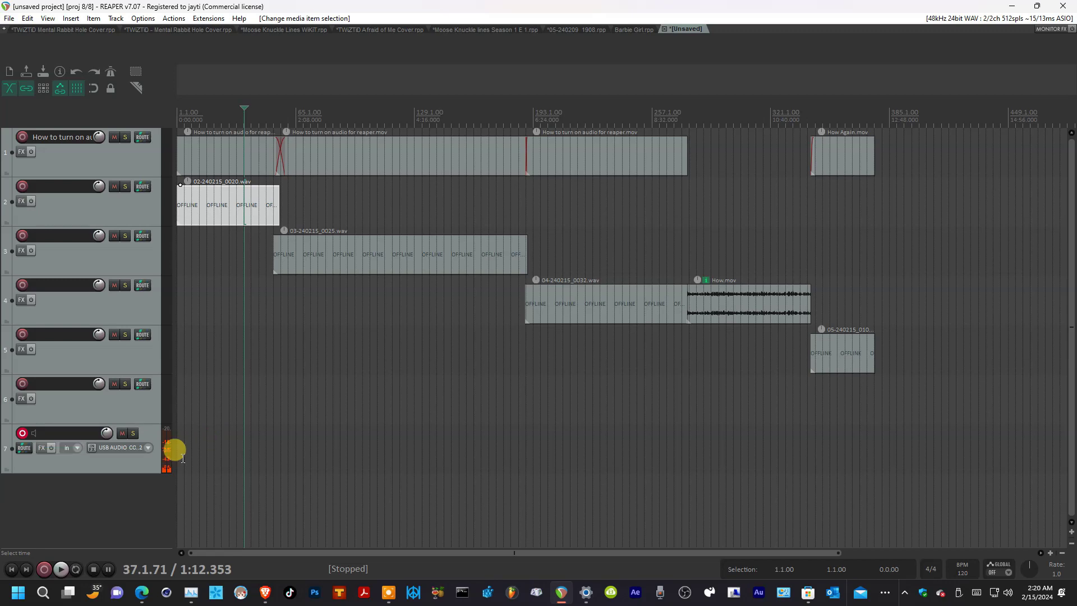
Set track 7's input to mono USB AUDIO CODEC 1
click(110, 448)
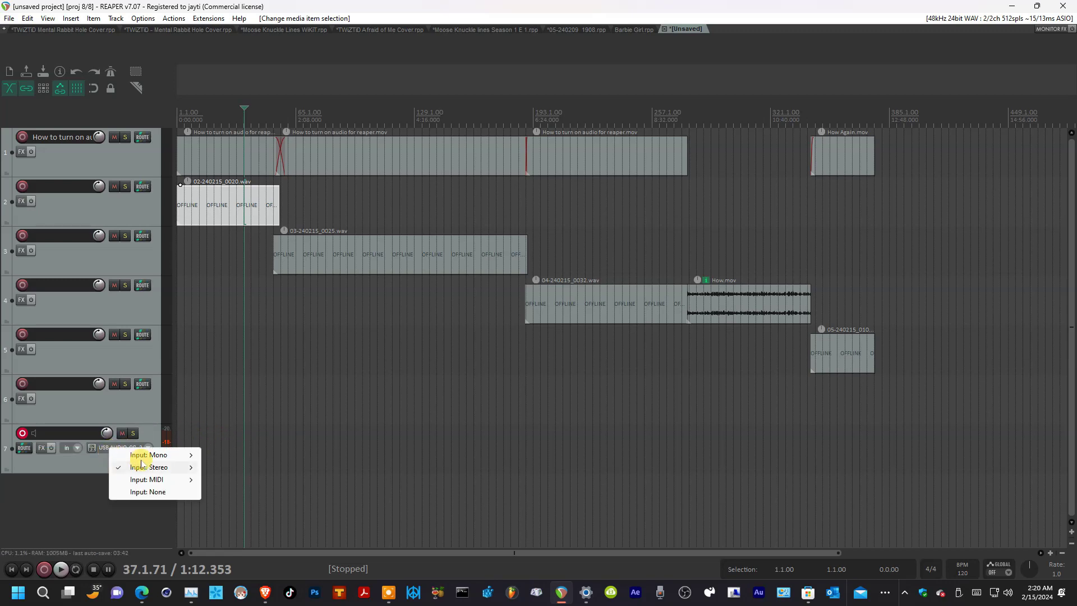
mouse_move(149, 455)
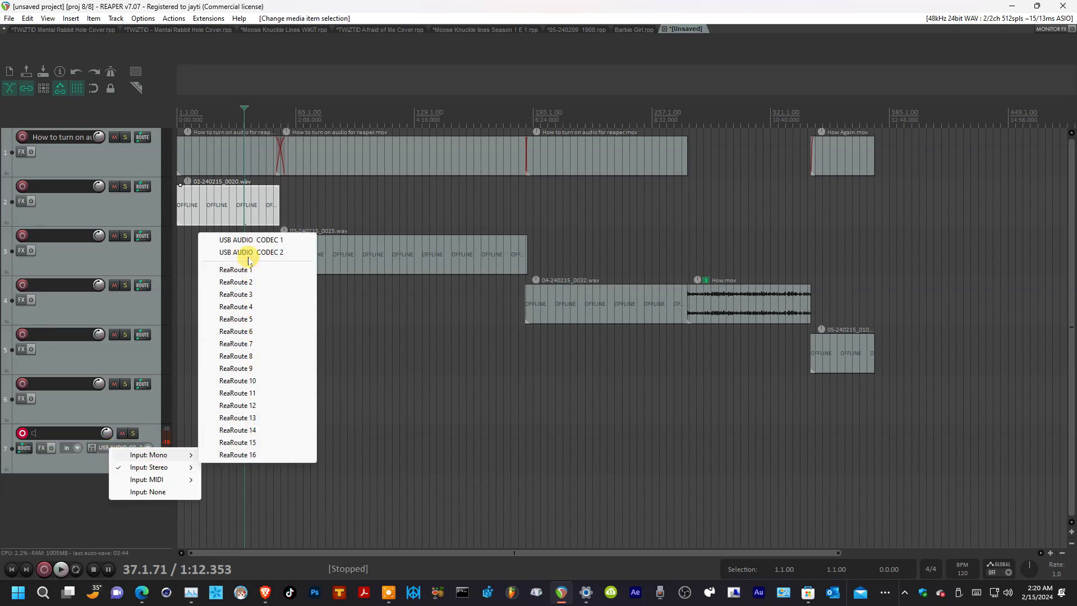
click(247, 240)
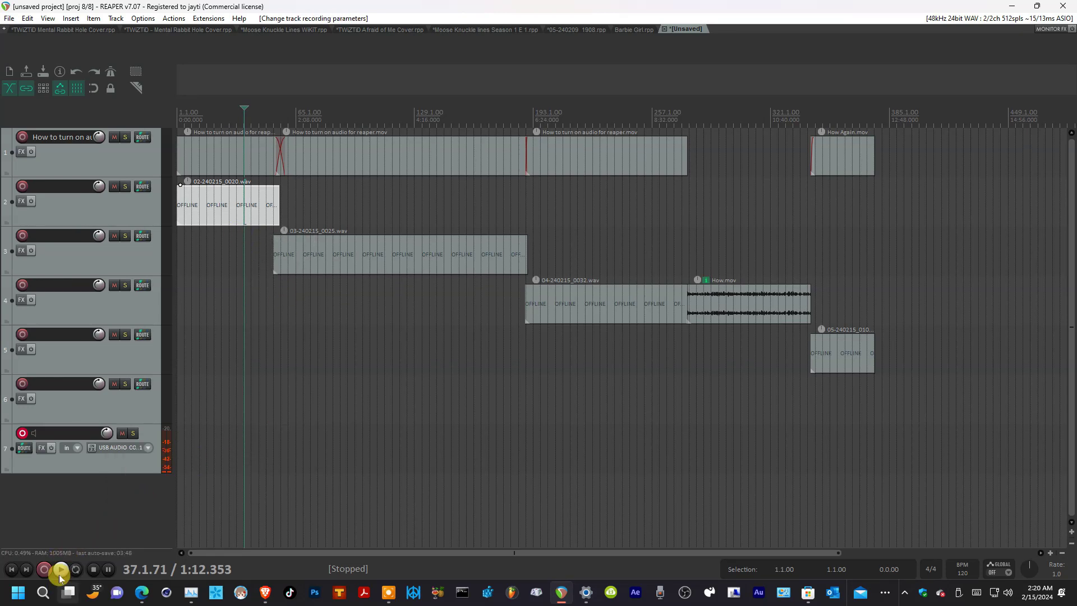
Record a test take of about 13 seconds on track 7 and save the recorded file
click(44, 570)
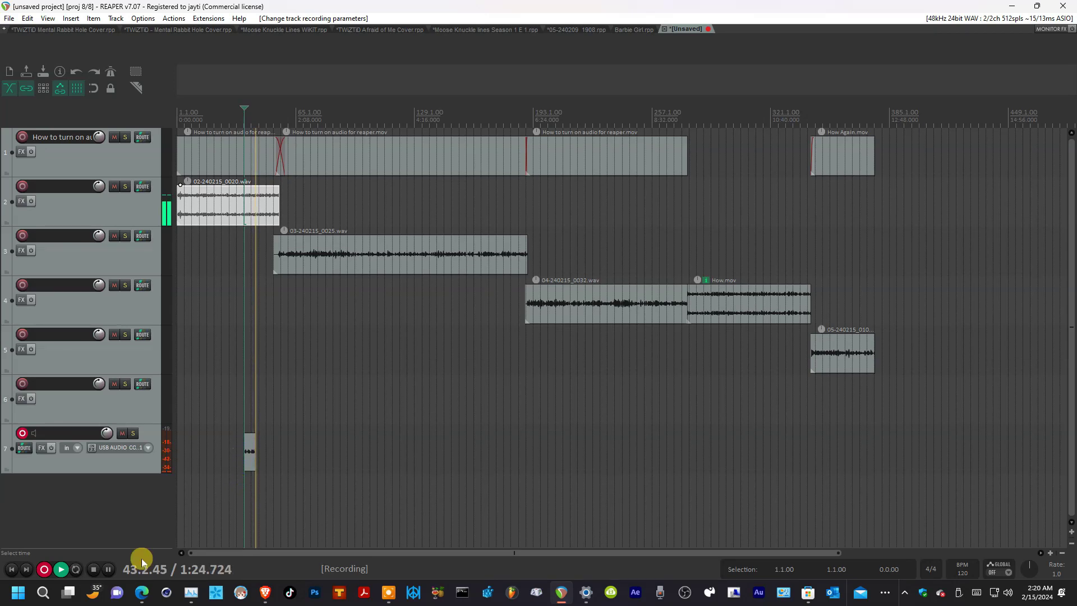
click(93, 570)
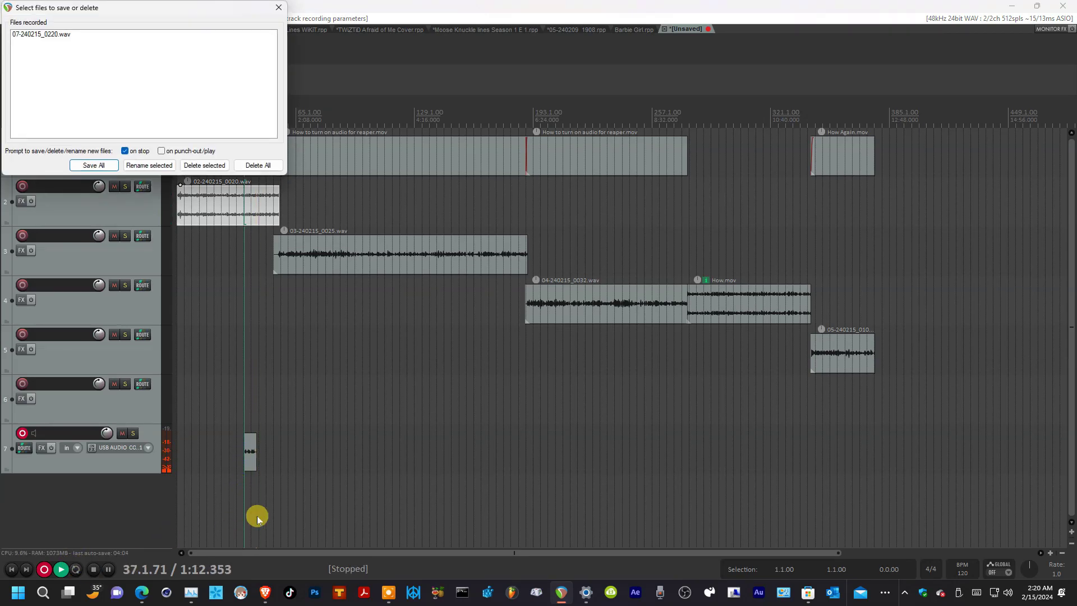
click(93, 165)
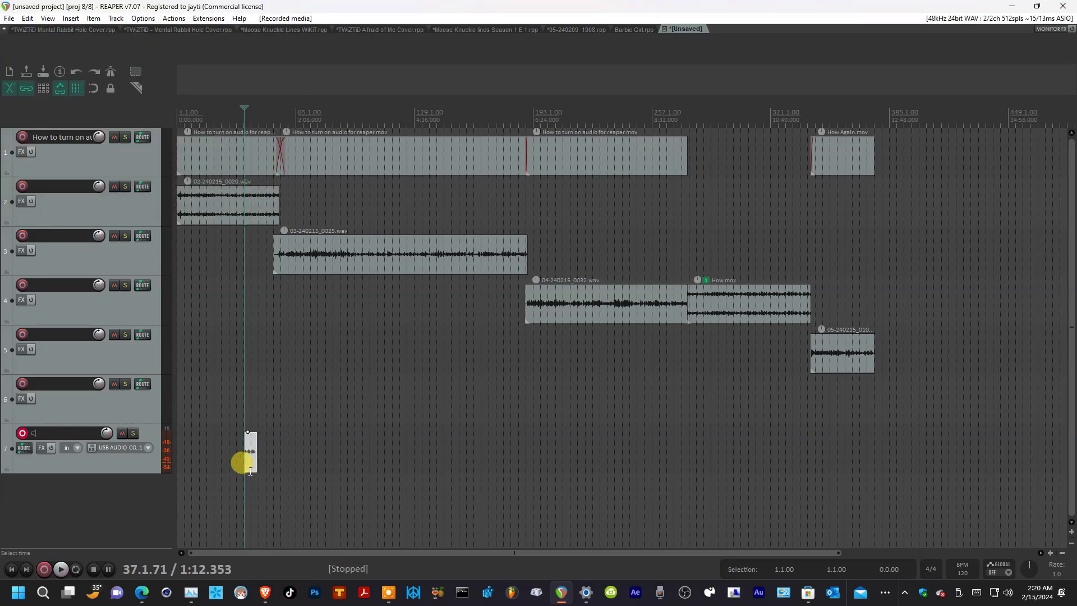
Solo track 7 and set its input to stereo USB AUDIO CODEC 1 / USB AUDIO CODEC 2
click(131, 434)
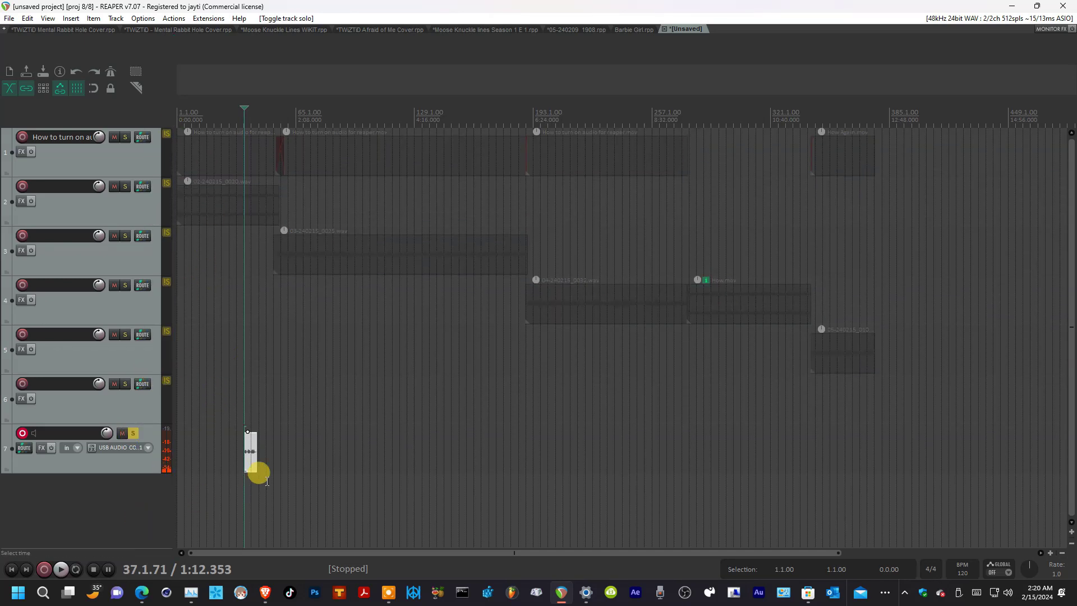
click(253, 453)
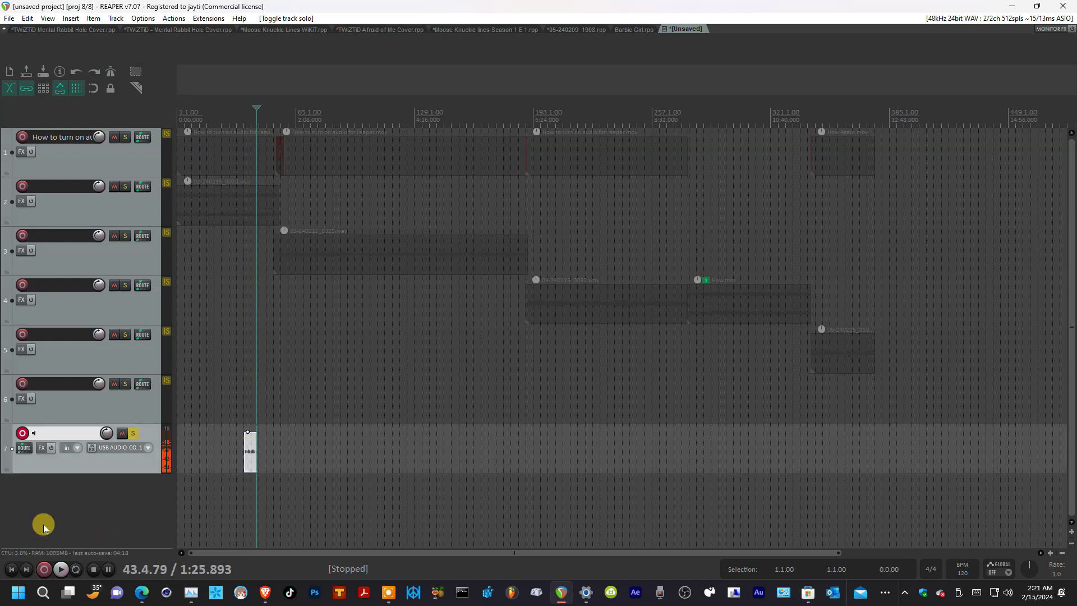
click(103, 453)
mouse_move(147, 469)
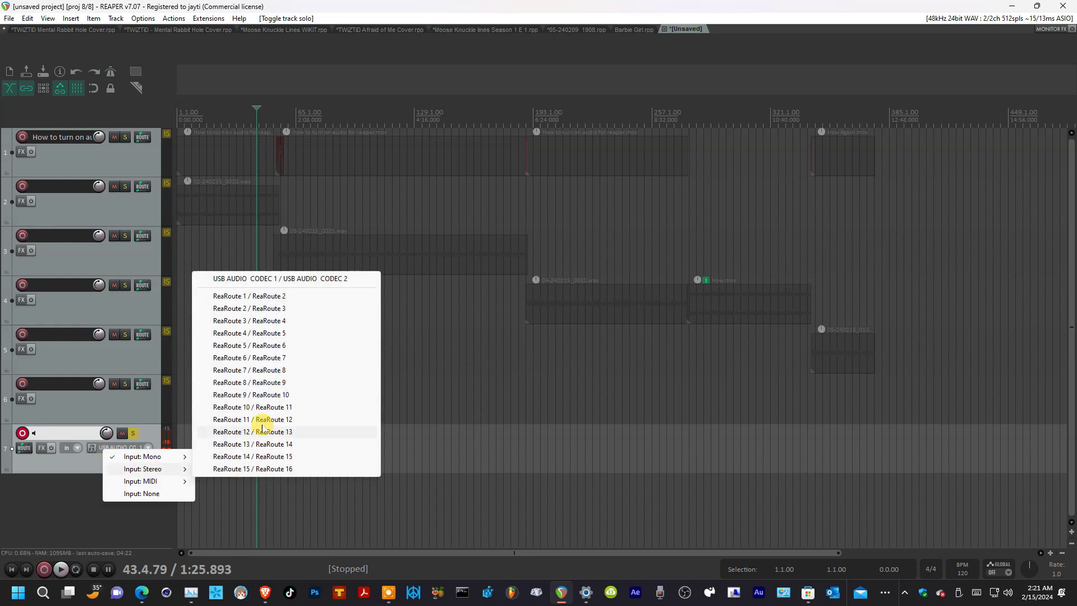
click(260, 279)
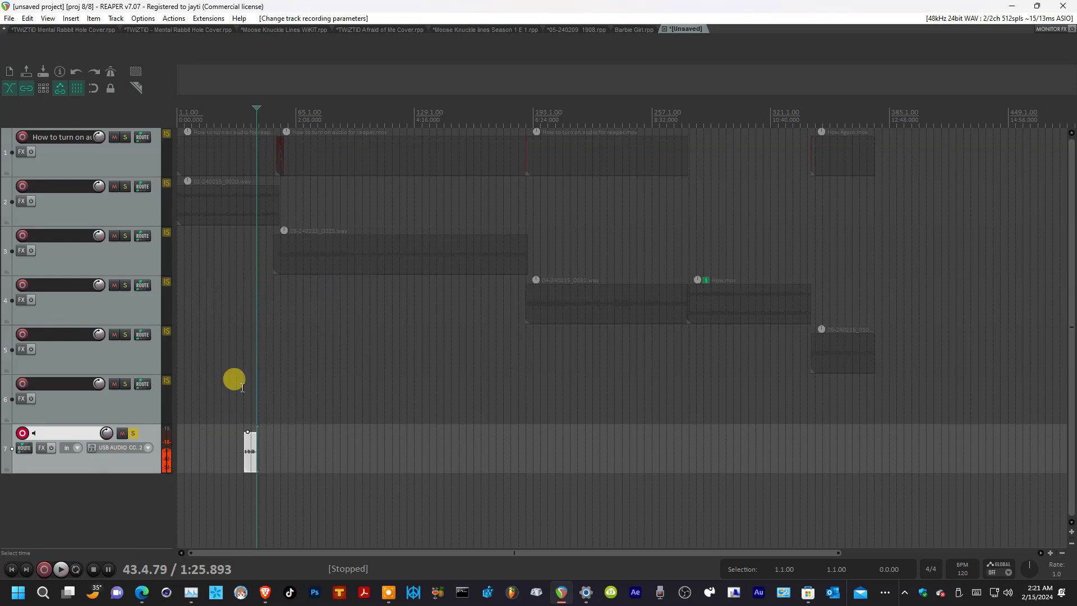
Record a stereo test take of about 8 seconds on track 7 and save the recorded file
click(45, 569)
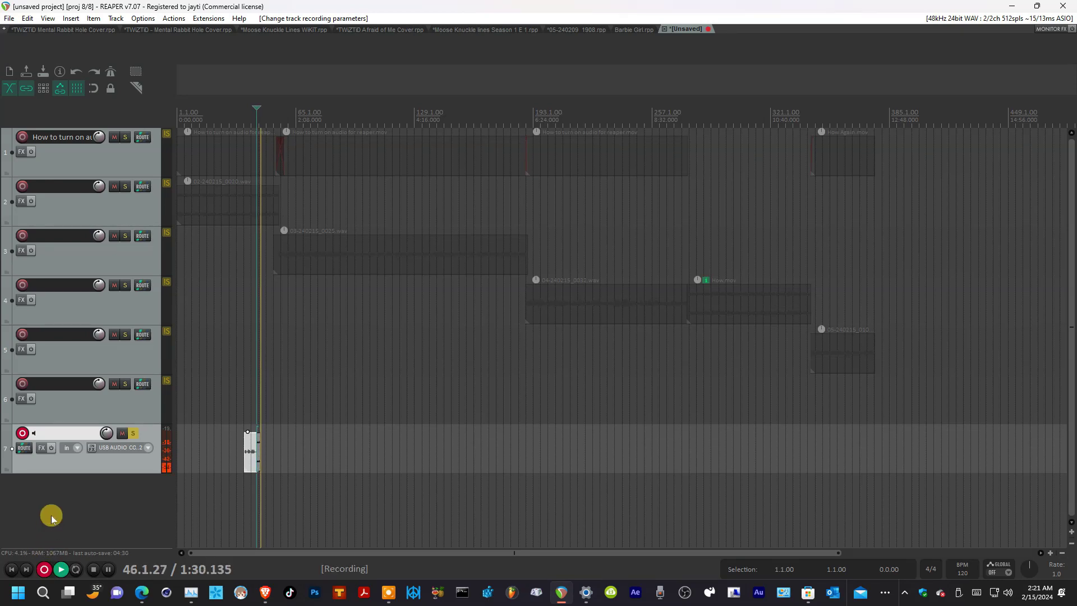
click(93, 570)
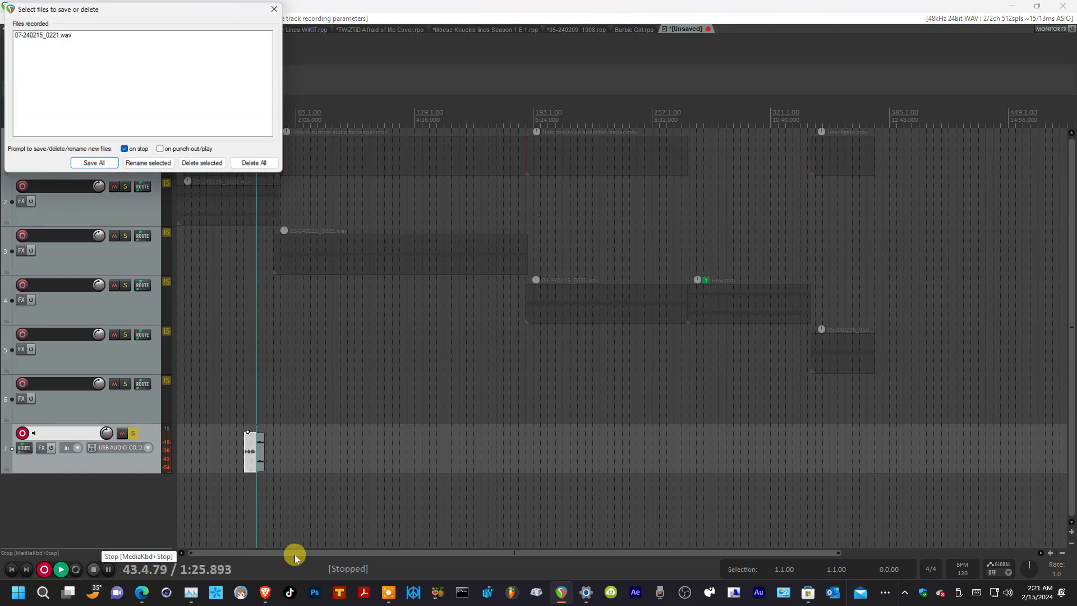
click(94, 165)
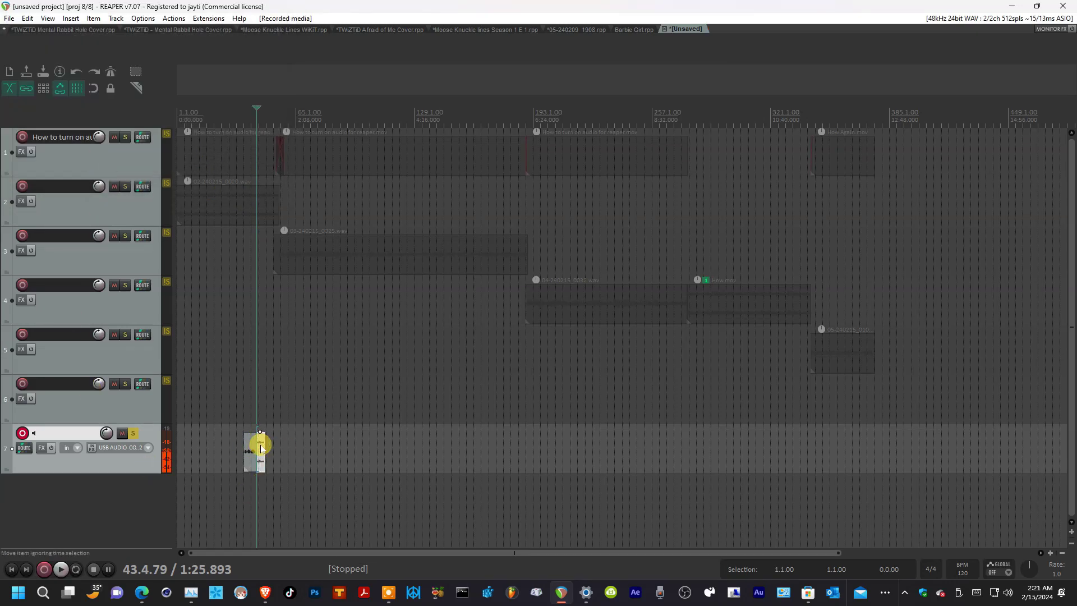
Increase track 7's height to roughly double and compare the waveforms of its mono and stereo takes up close
scroll(261, 446, up, 5)
click(673, 448)
scroll(671, 460, up, 3)
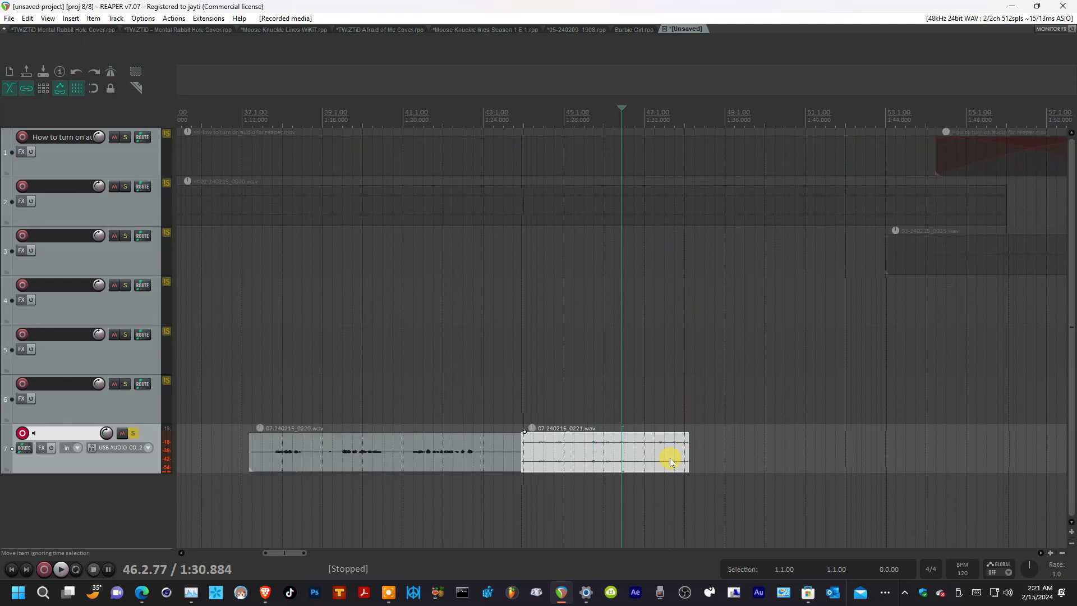
drag(147, 471, 143, 539)
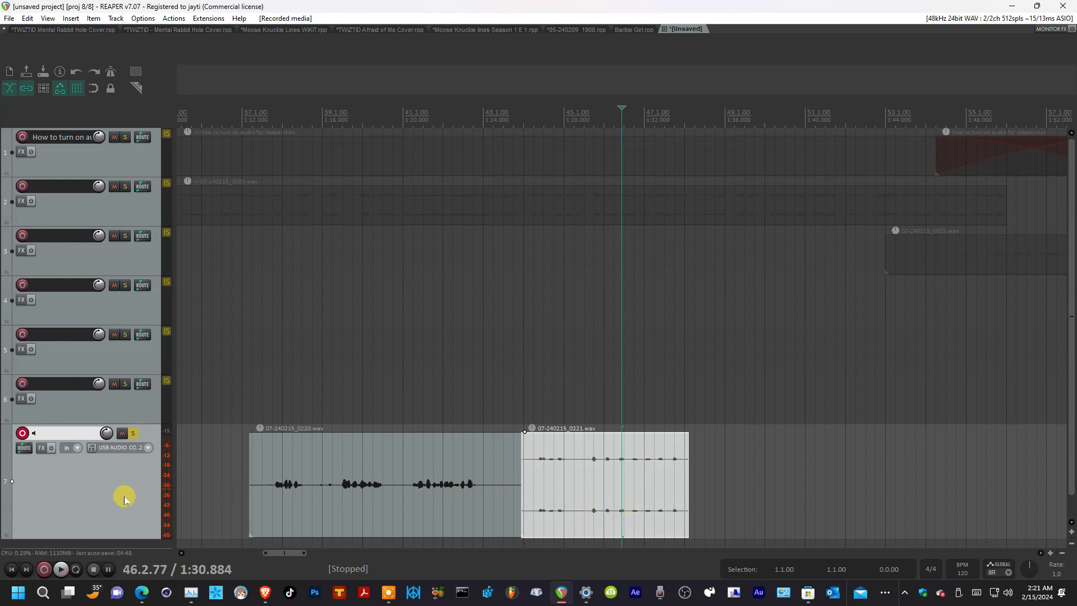
scroll(94, 494, down, 2)
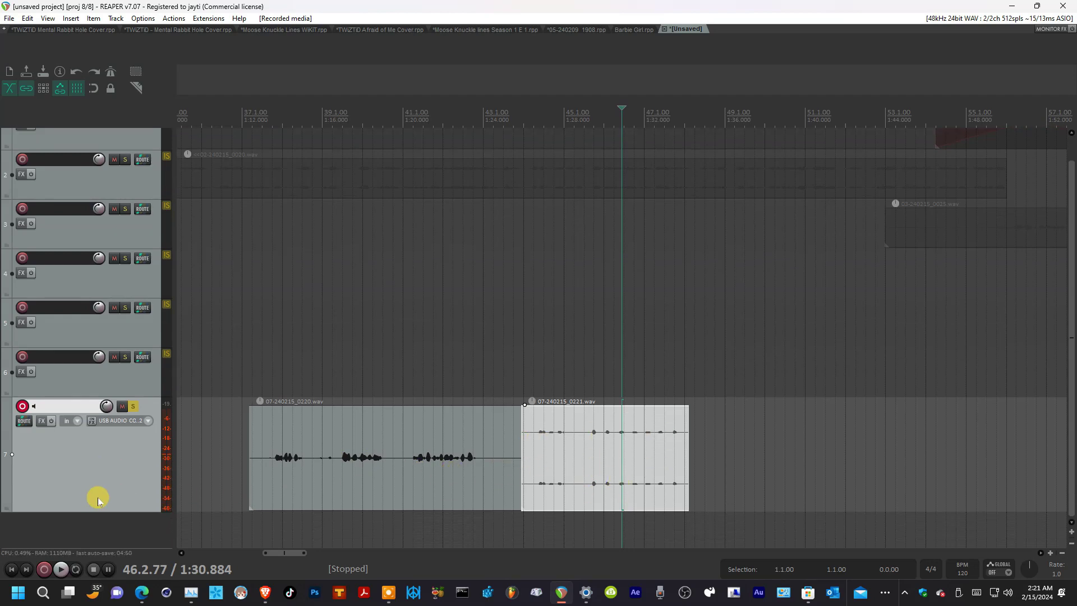